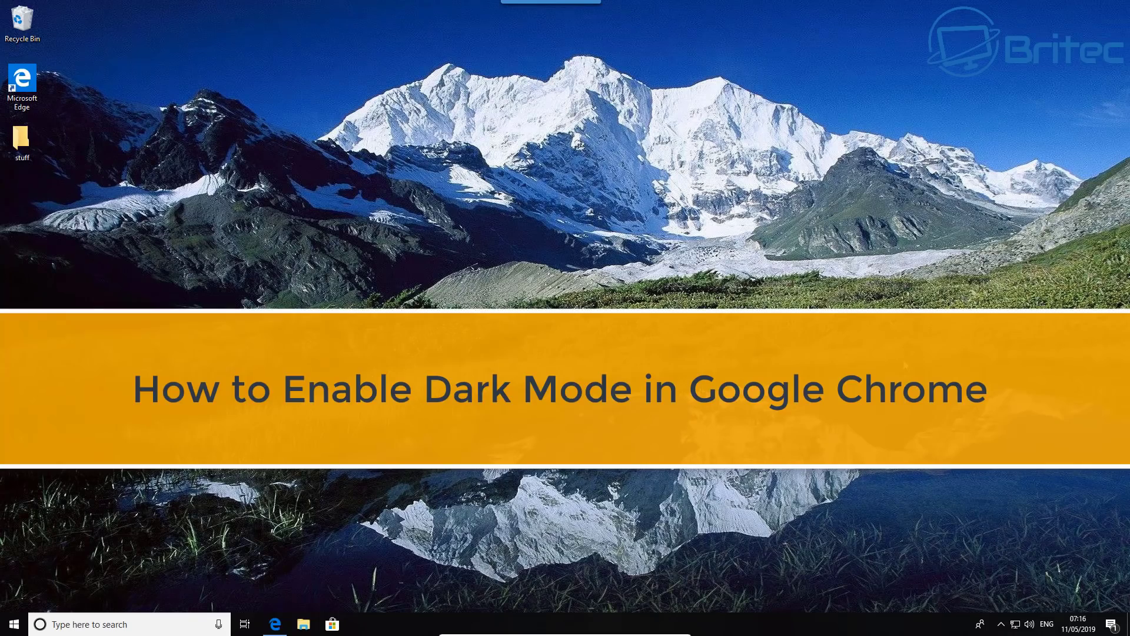
Step: From Edge, download Chrome with usage statistics unticked and run the installer
{"action": "left_click", "coordinate": [280, 617]}
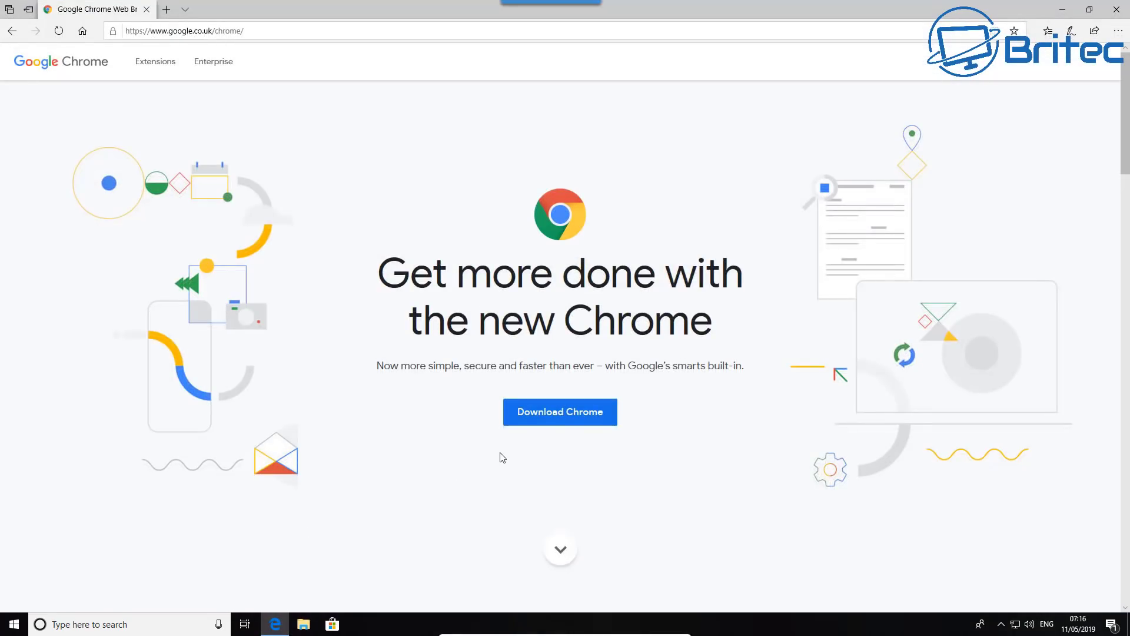
{"action": "left_click", "coordinate": [551, 419]}
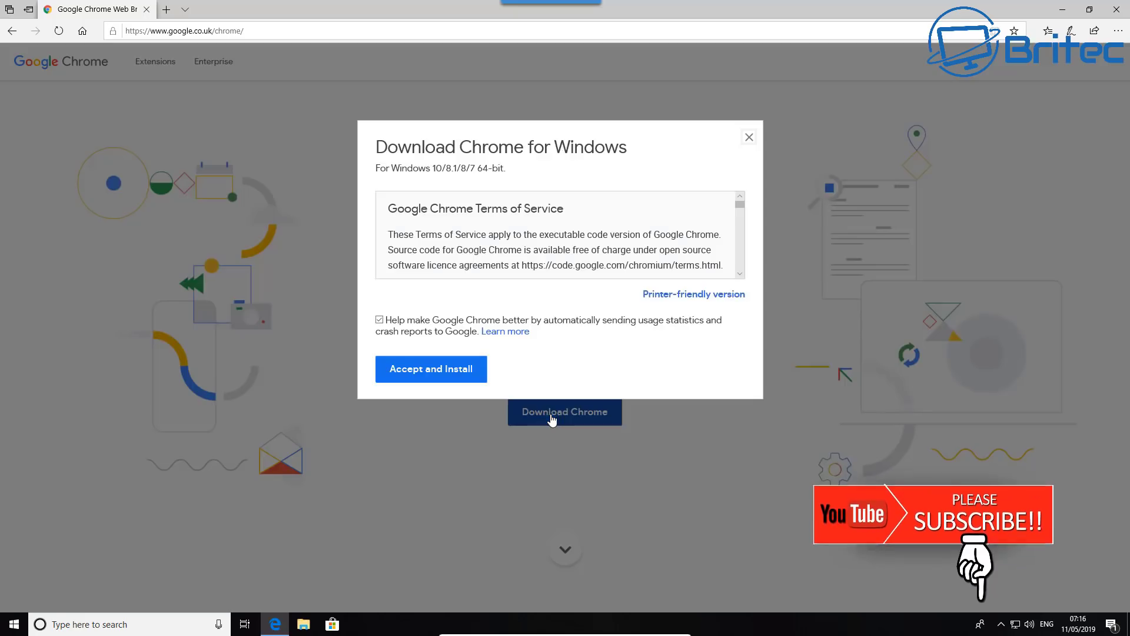
{"action": "left_click", "coordinate": [379, 320]}
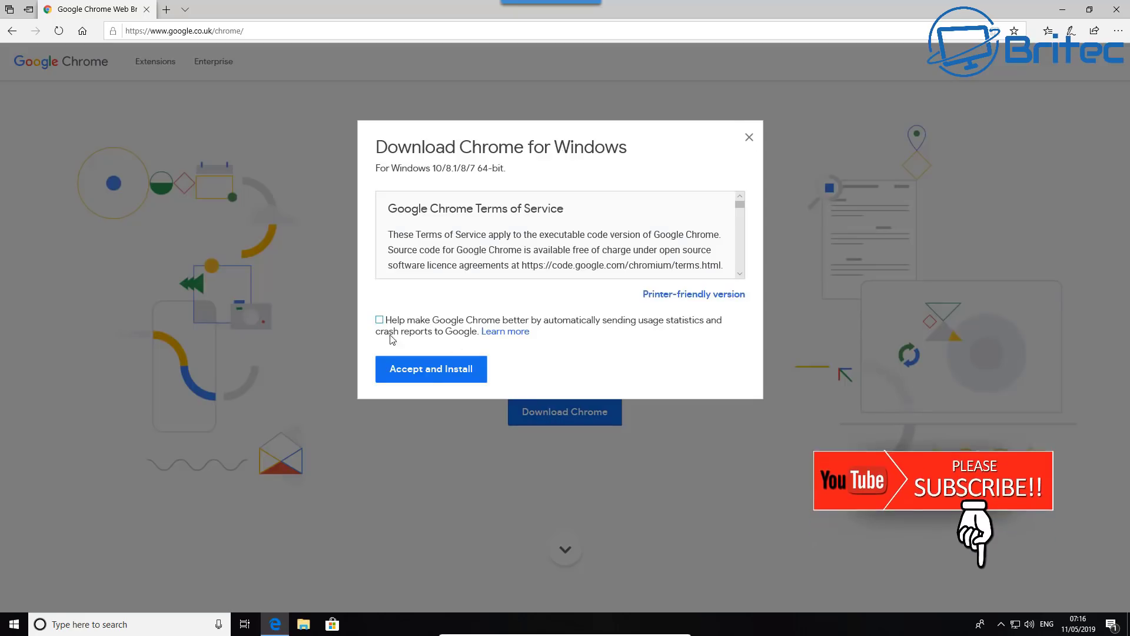
{"action": "left_click", "coordinate": [436, 377]}
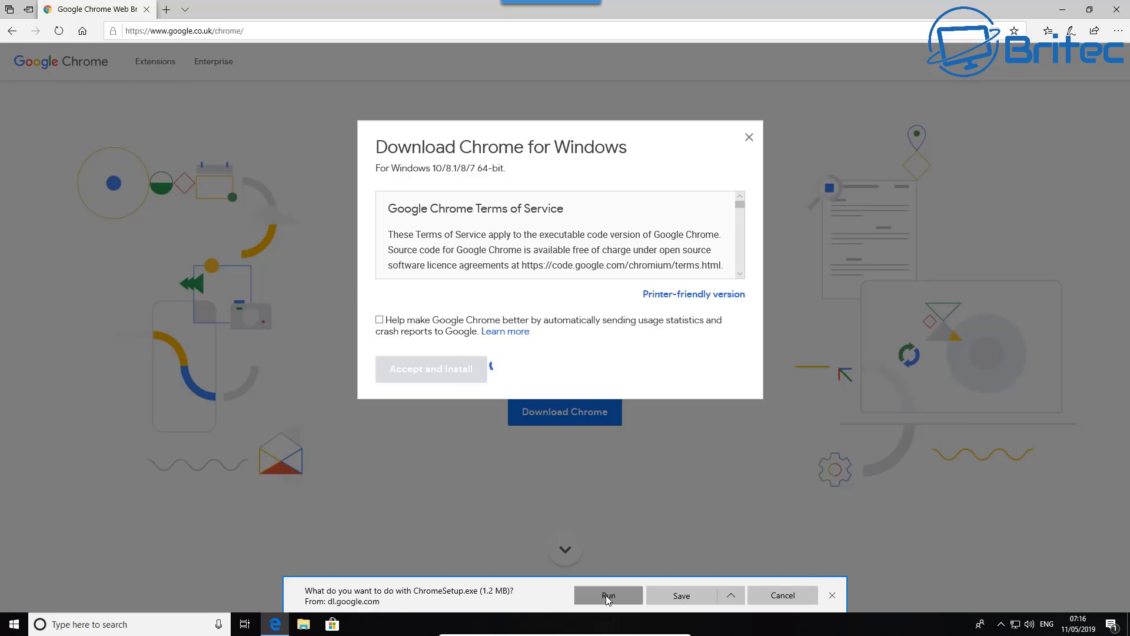
{"action": "left_click", "coordinate": [605, 595]}
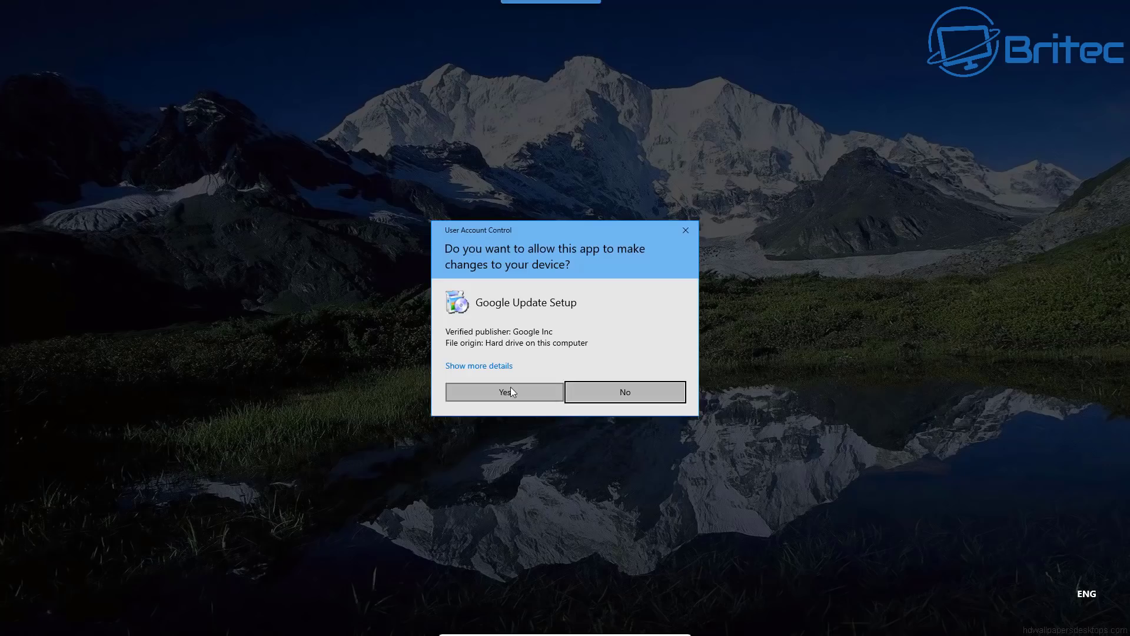
Step: Approve the Google Update Setup User Account Control prompt
{"action": "left_click", "coordinate": [511, 390]}
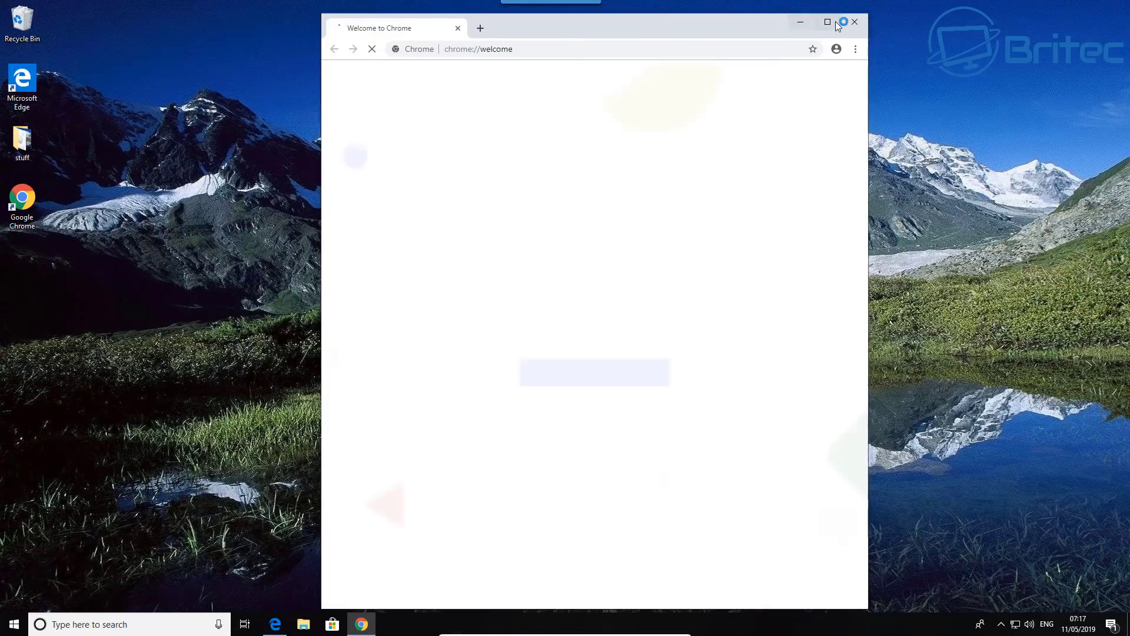
Step: Maximise Chrome, start the welcome setup and skip the Google app bookmarks
{"action": "left_click", "coordinate": [827, 22]}
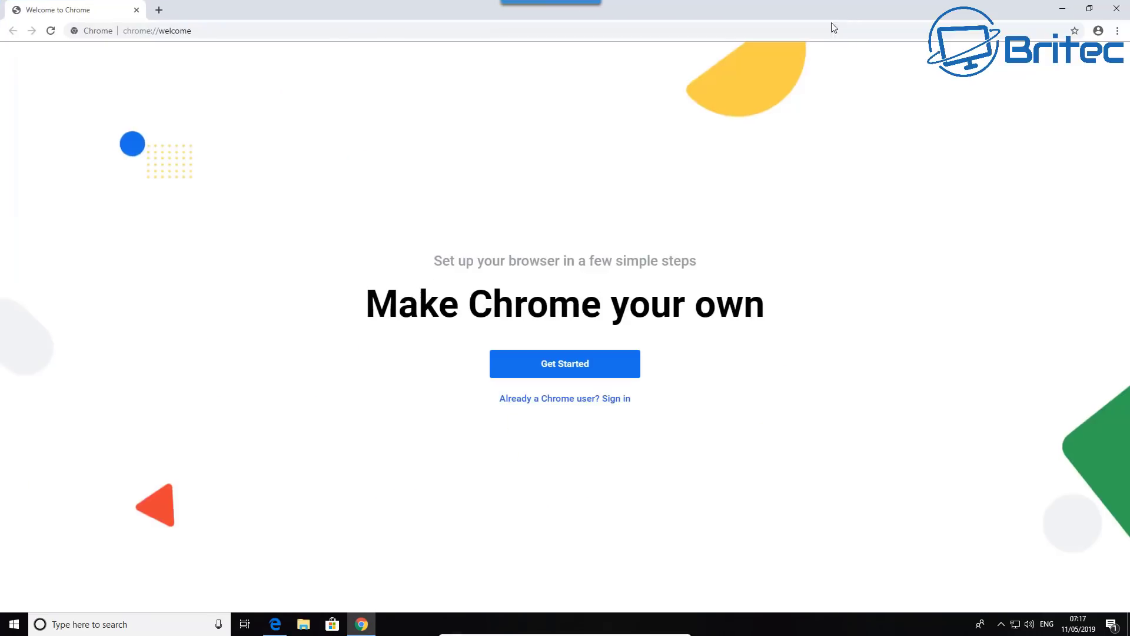
{"action": "left_click", "coordinate": [595, 368]}
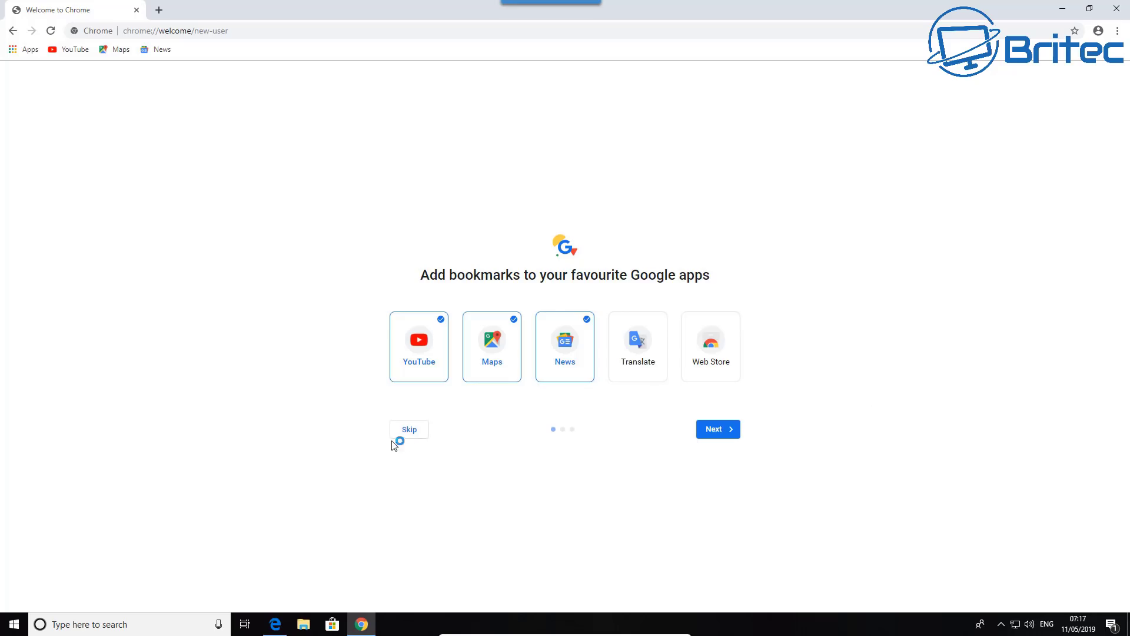
{"action": "left_click", "coordinate": [409, 430]}
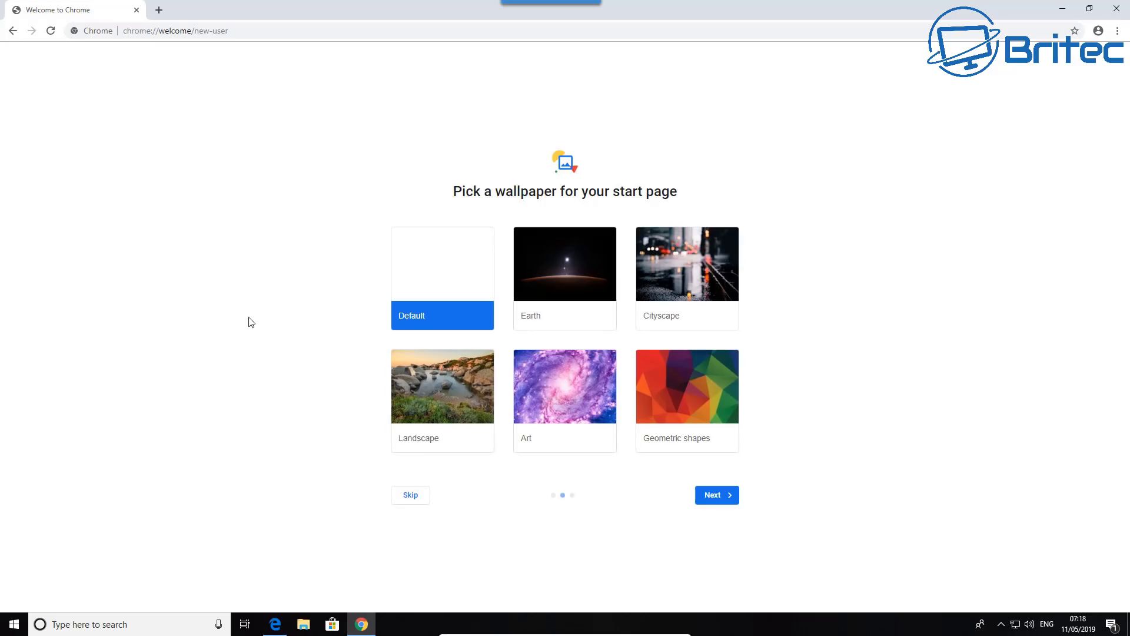
{"action": "left_click", "coordinate": [1117, 31]}
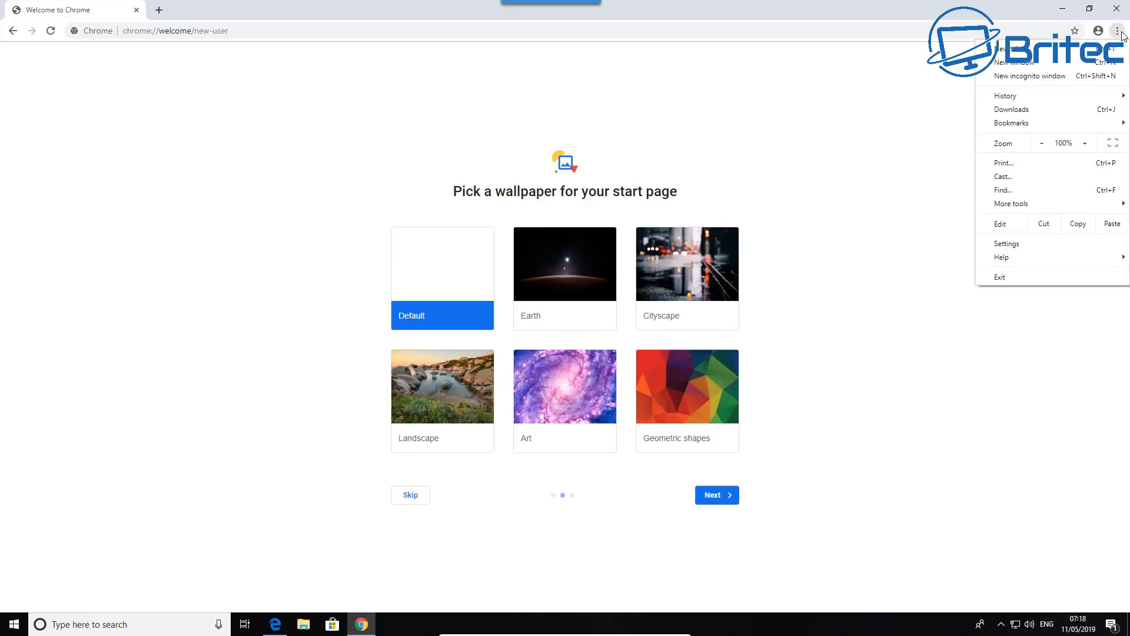
{"action": "mouse_move", "coordinate": [1002, 257]}
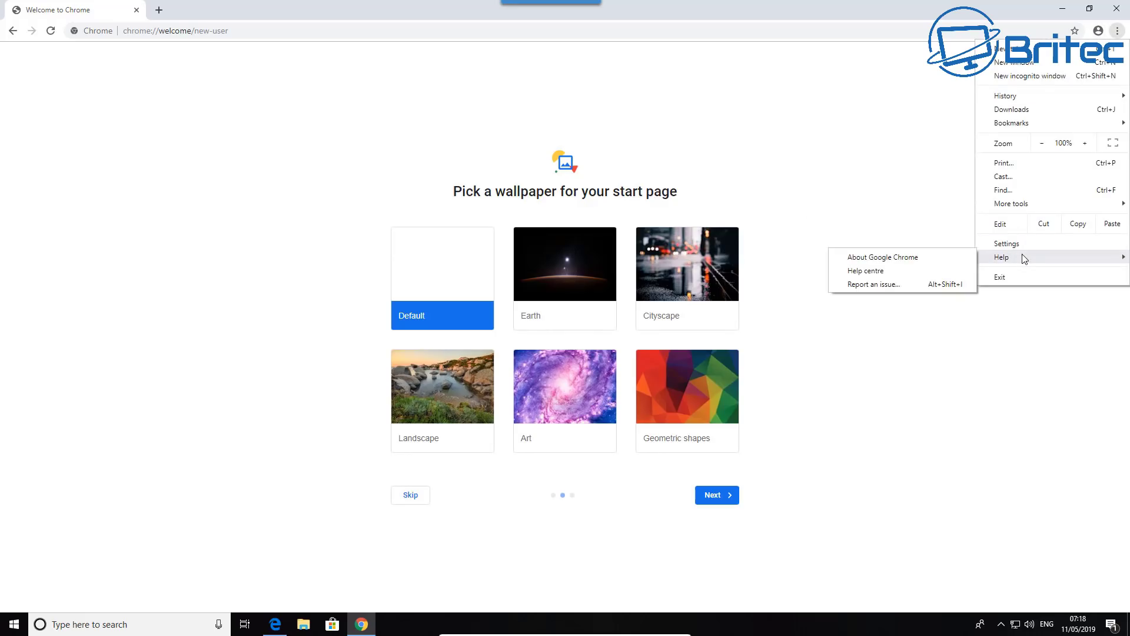
Step: Open Help > About Google Chrome and select the version number 74.0.3729.131
{"action": "left_click", "coordinate": [919, 257]}
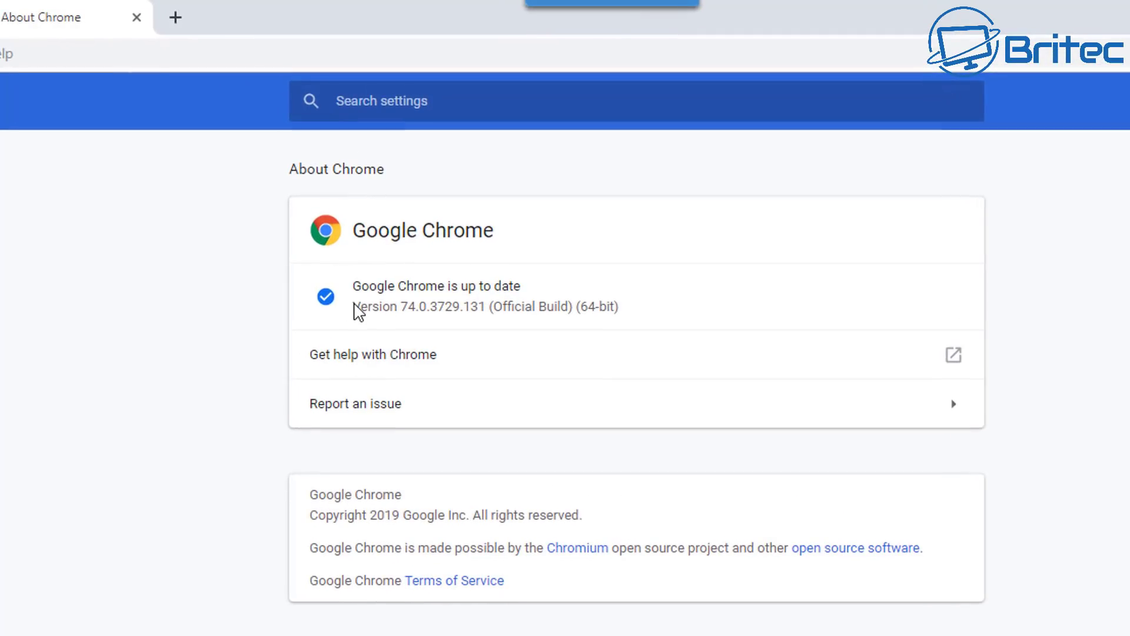
{"action": "left_click_drag", "start_coordinate": [353, 306], "coordinate": [491, 306]}
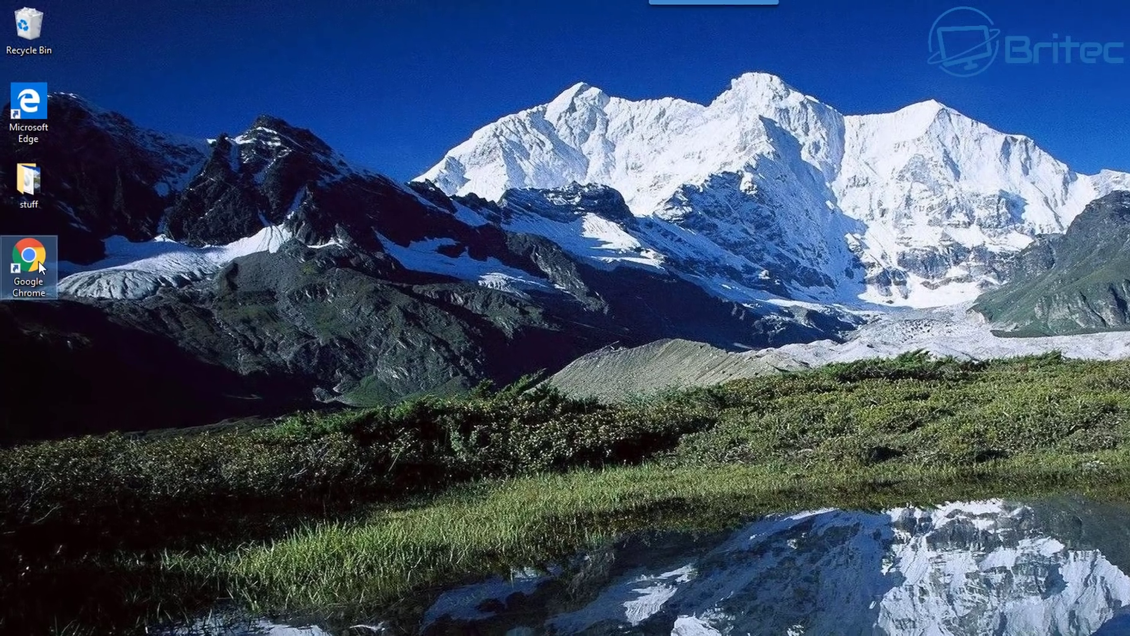
Step: Open the Chrome desktop shortcut's Properties and place the cursor at the Target path's end
{"action": "right_click", "coordinate": [38, 262]}
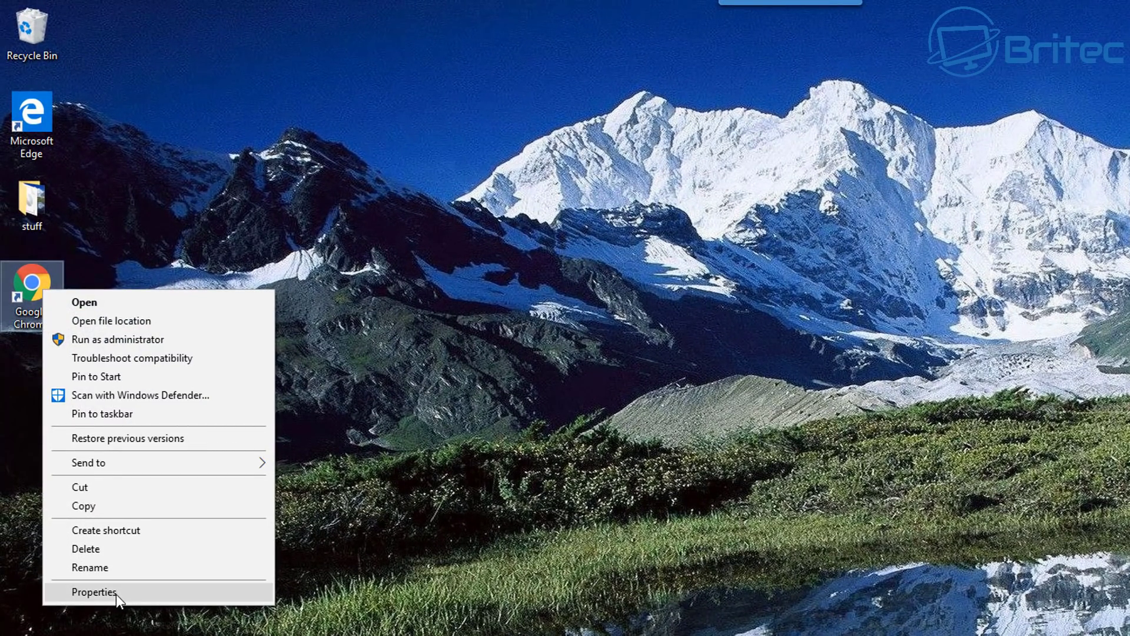
{"action": "left_click", "coordinate": [116, 593]}
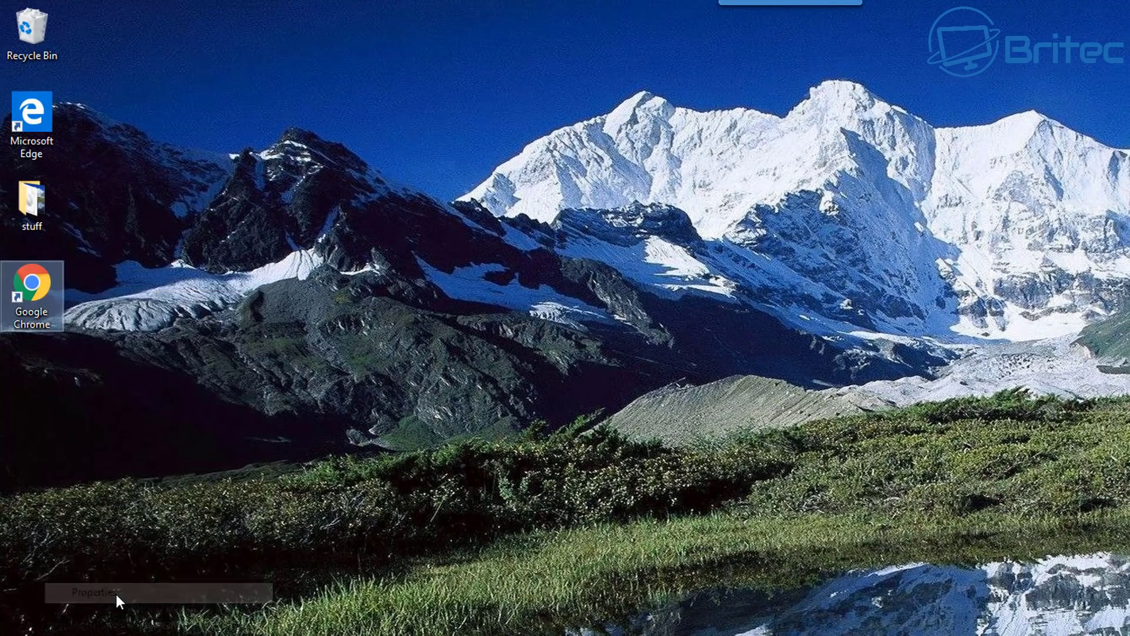
{"action": "left_click_drag", "start_coordinate": [148, 306], "coordinate": [733, 245]}
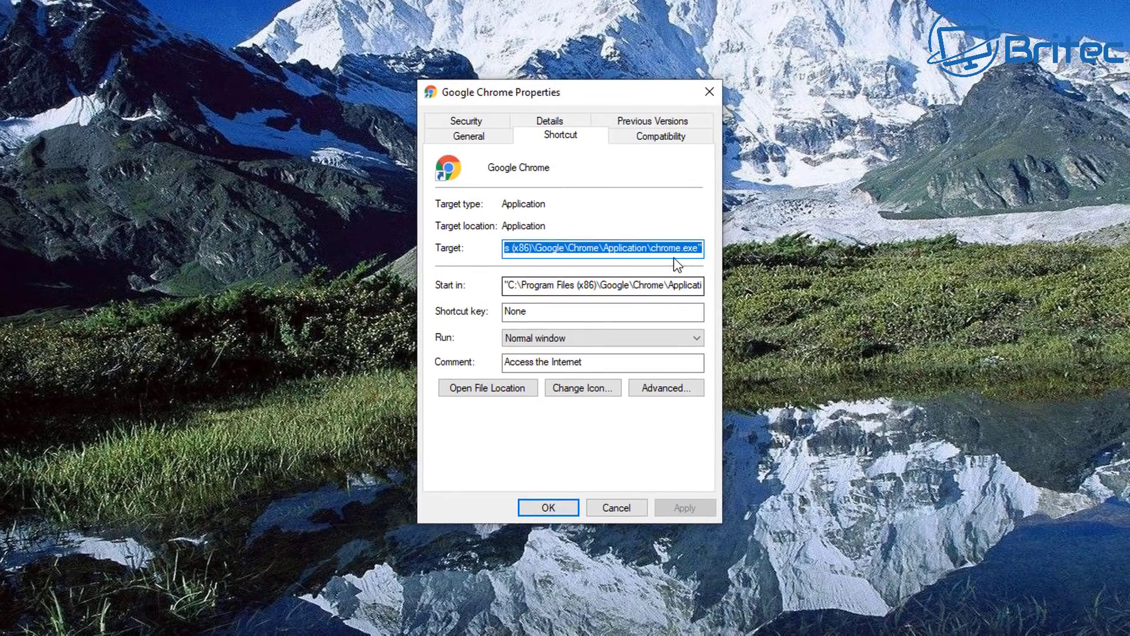
{"action": "left_click", "coordinate": [669, 248]}
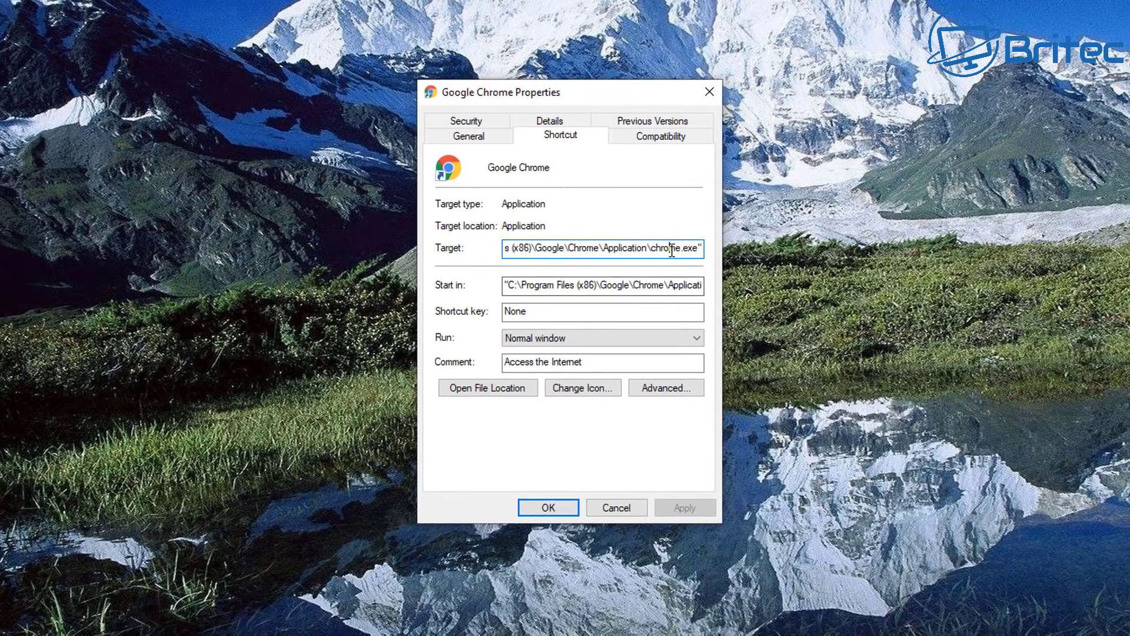
{"action": "left_click_drag", "start_coordinate": [684, 247], "coordinate": [705, 247]}
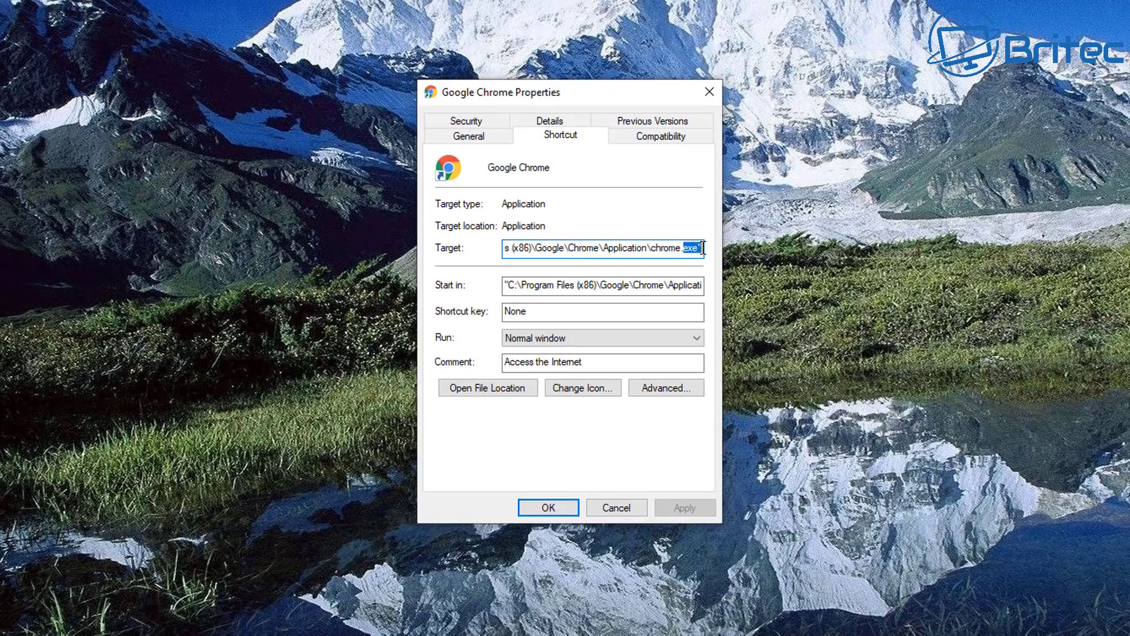
{"action": "left_click", "coordinate": [703, 248]}
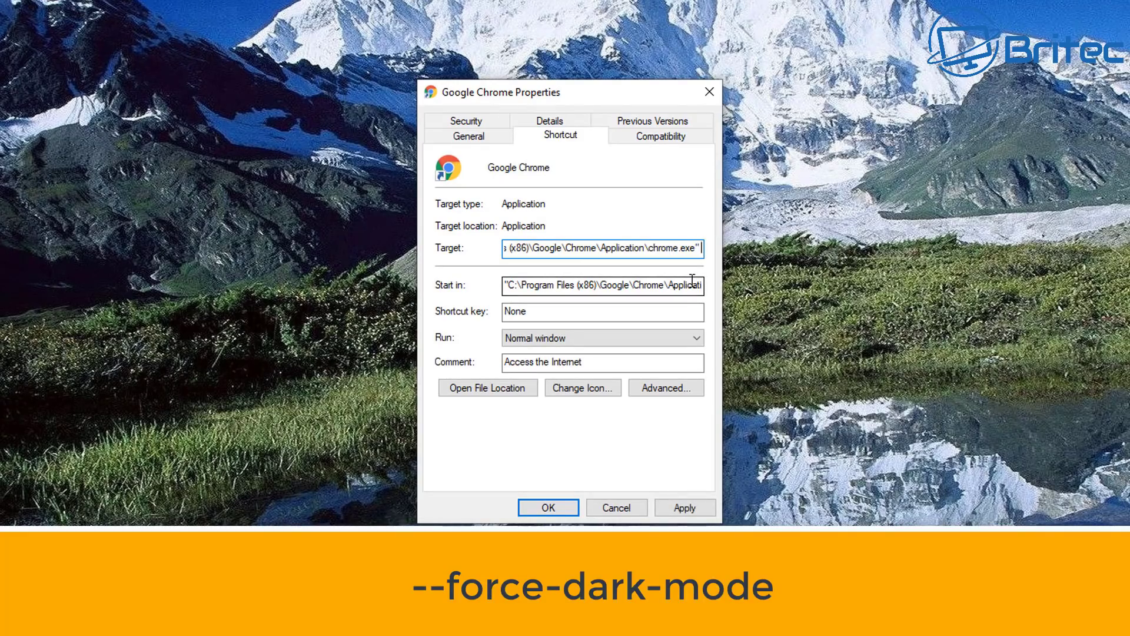
Step: Append --force-dark-mode to the shortcut's Target and save it with administrator permission
{"action": "type", "text": "--"}
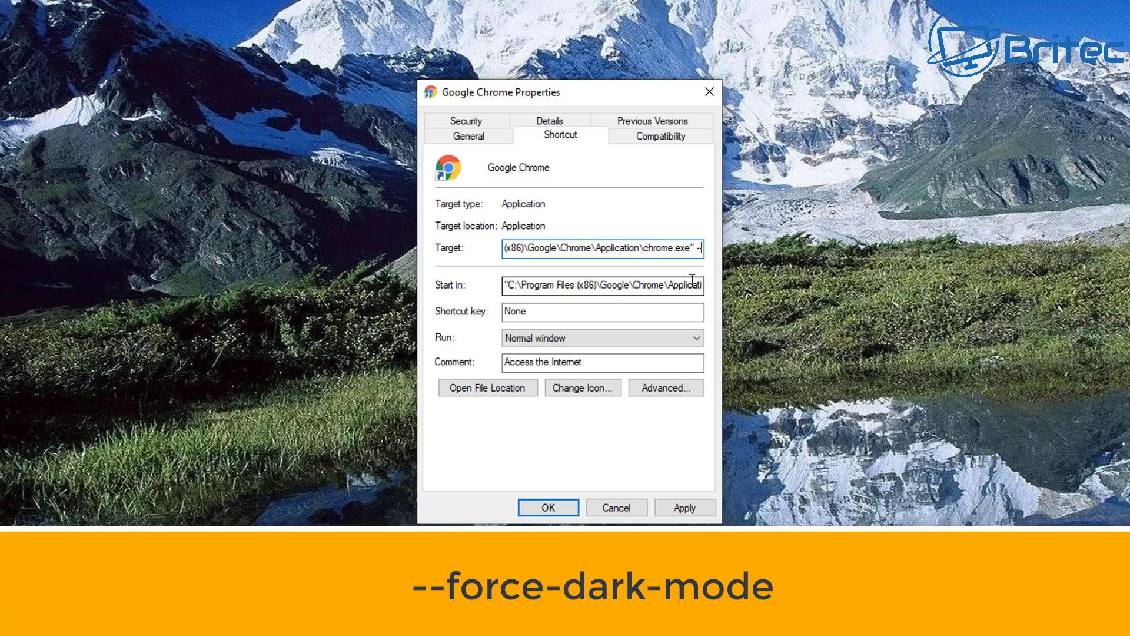
{"action": "type", "text": "f"}
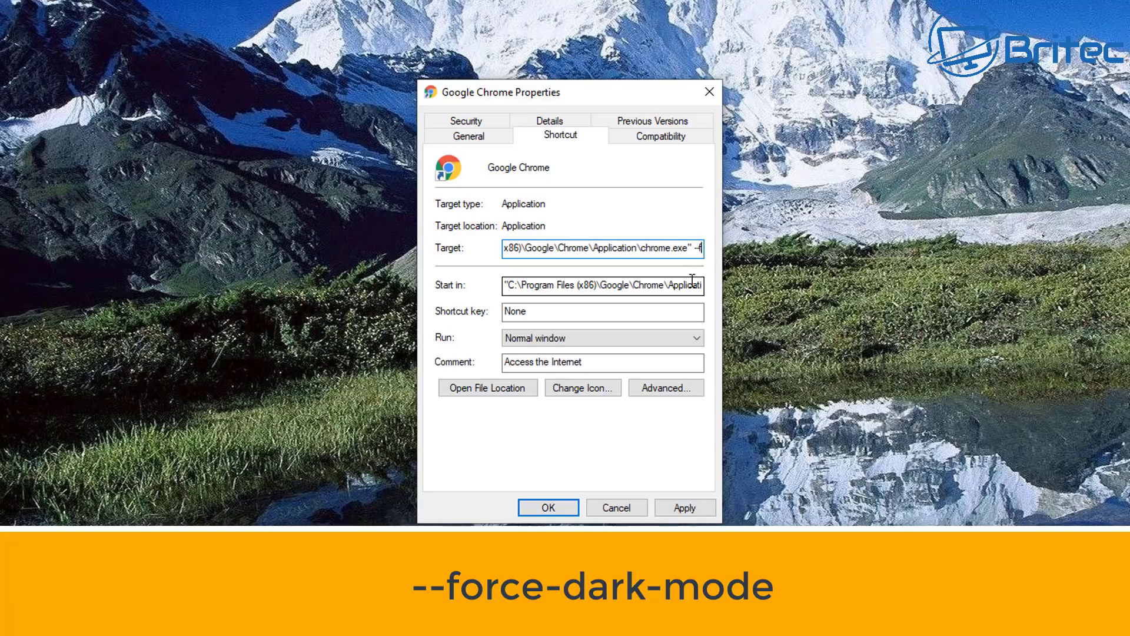
{"action": "type", "text": "orce"}
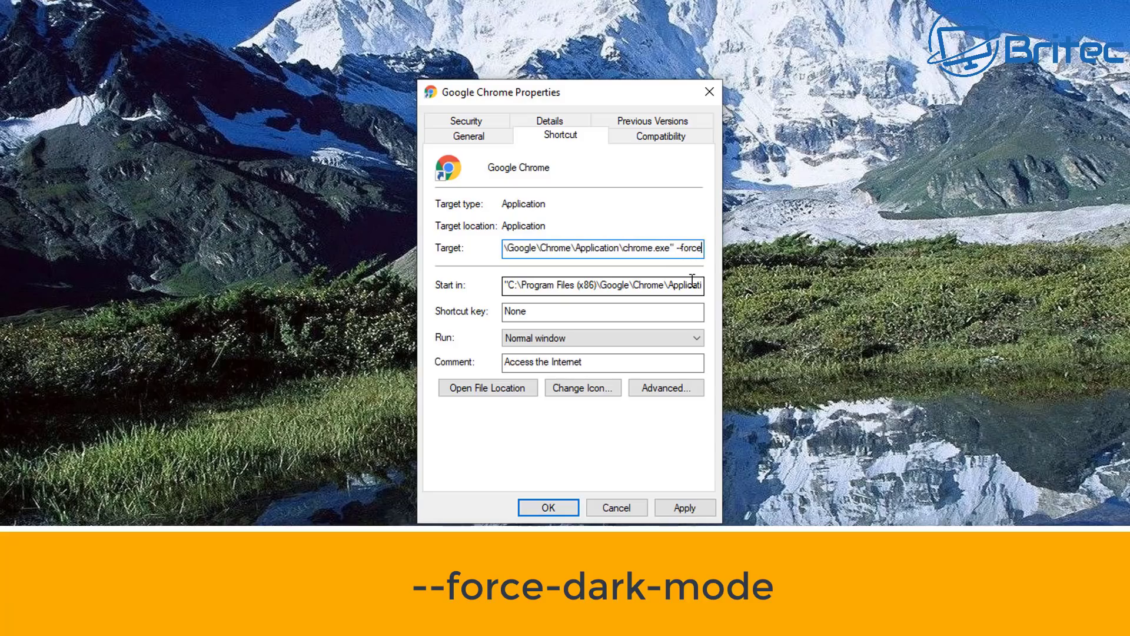
{"action": "type", "text": "-dar"}
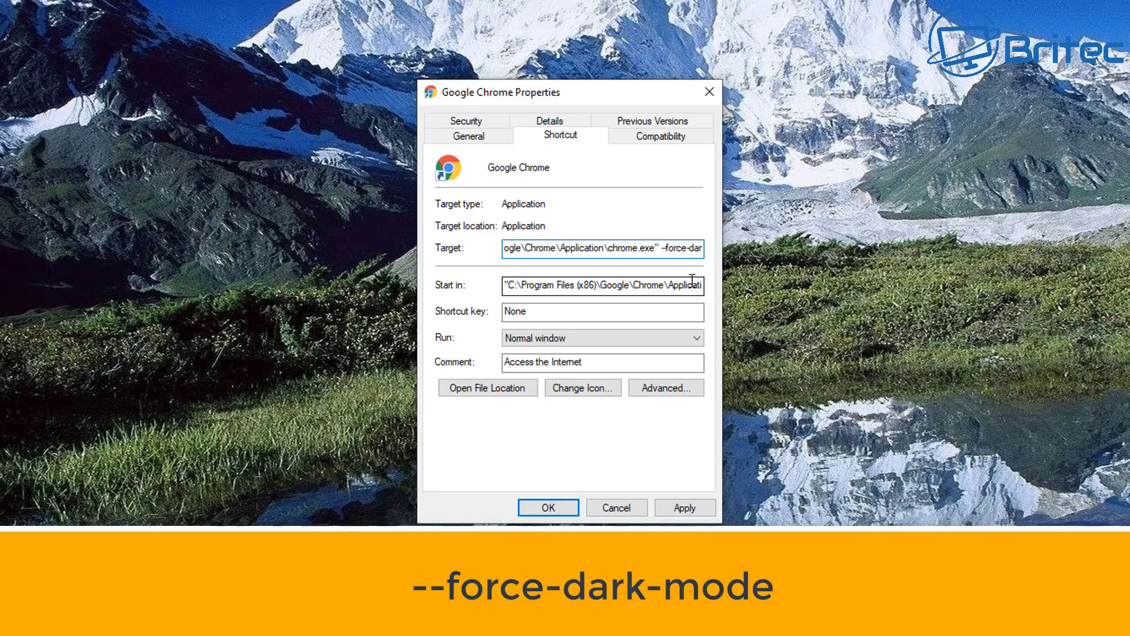
{"action": "type", "text": "k-m"}
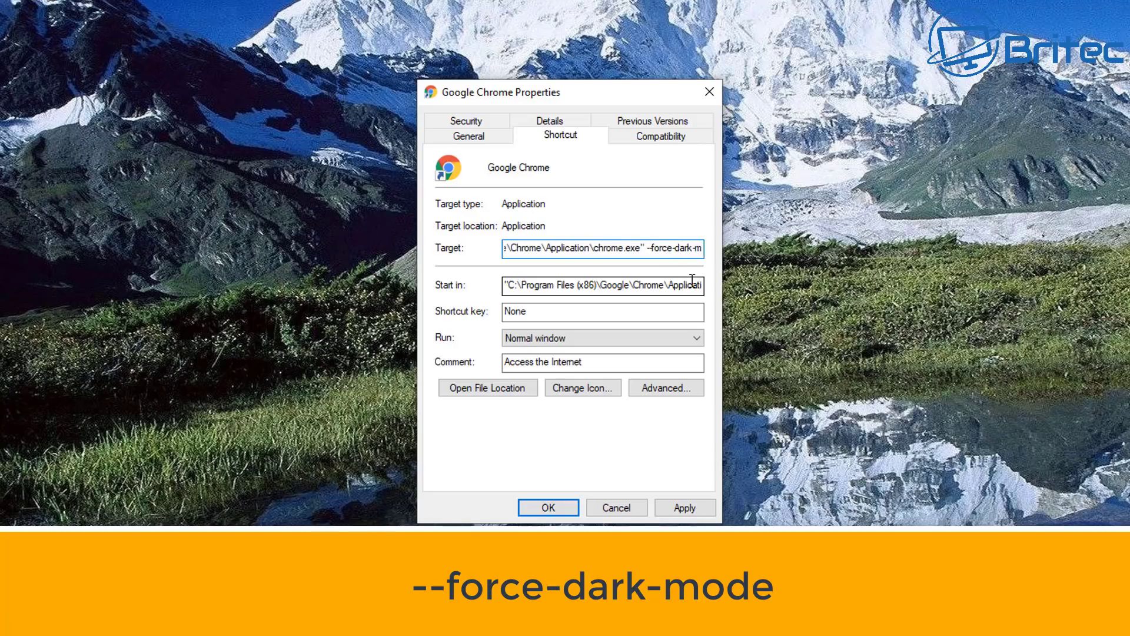
{"action": "type", "text": "ode"}
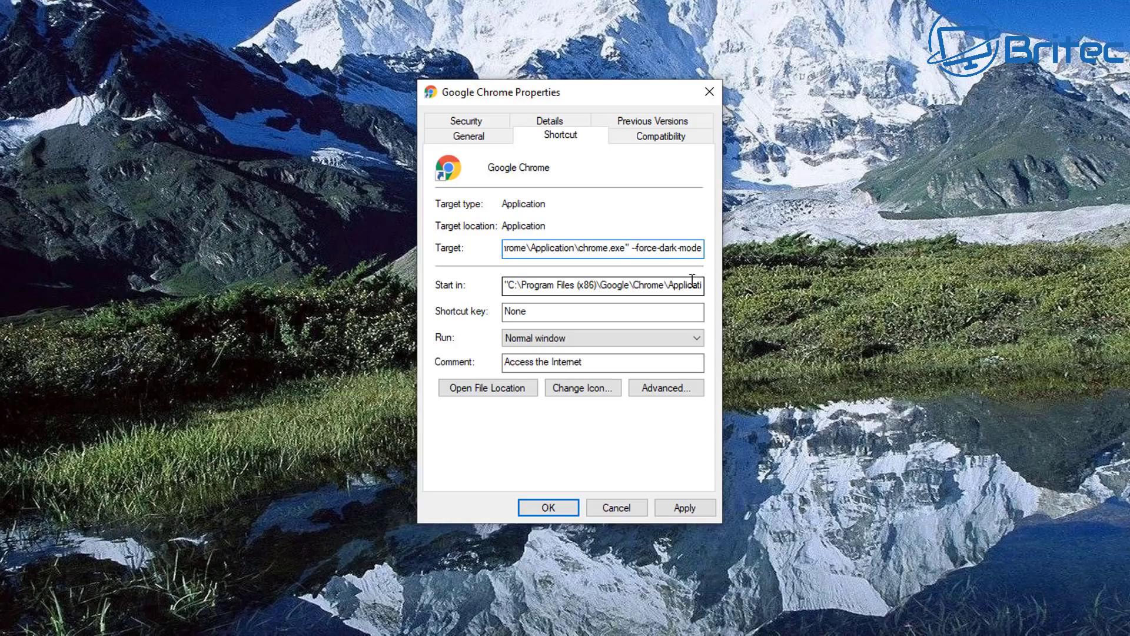
{"action": "left_click", "coordinate": [675, 507]}
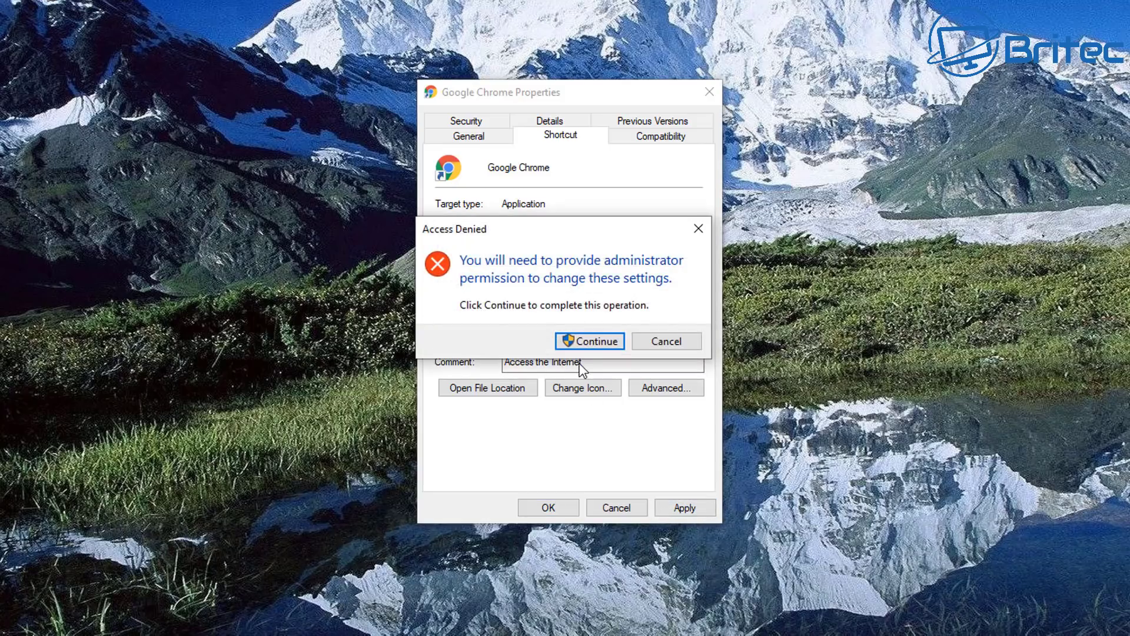
{"action": "left_click", "coordinate": [582, 342]}
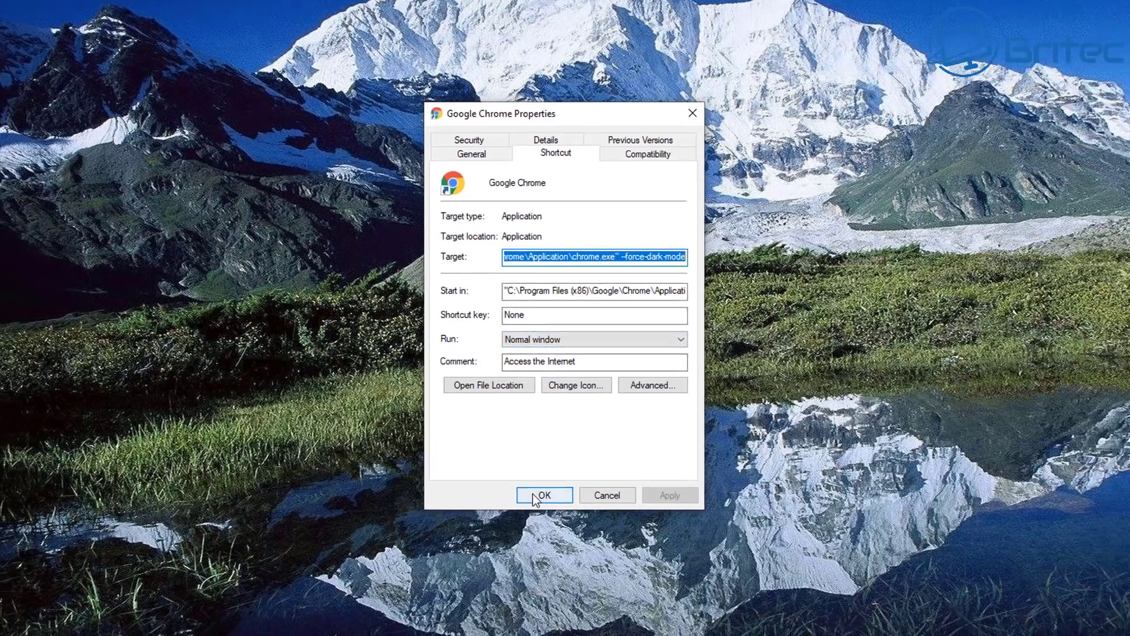
{"action": "left_click", "coordinate": [548, 507]}
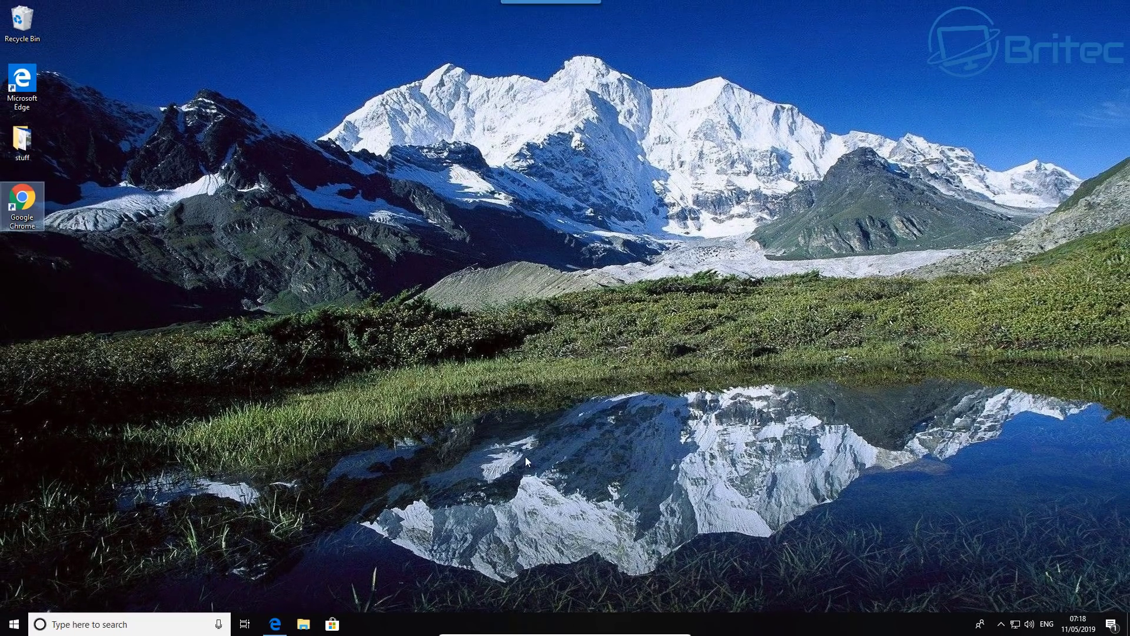
Step: Relaunch Chrome from the shortcut, search 'you' and open the YouTube site
{"action": "double_click", "coordinate": [26, 201]}
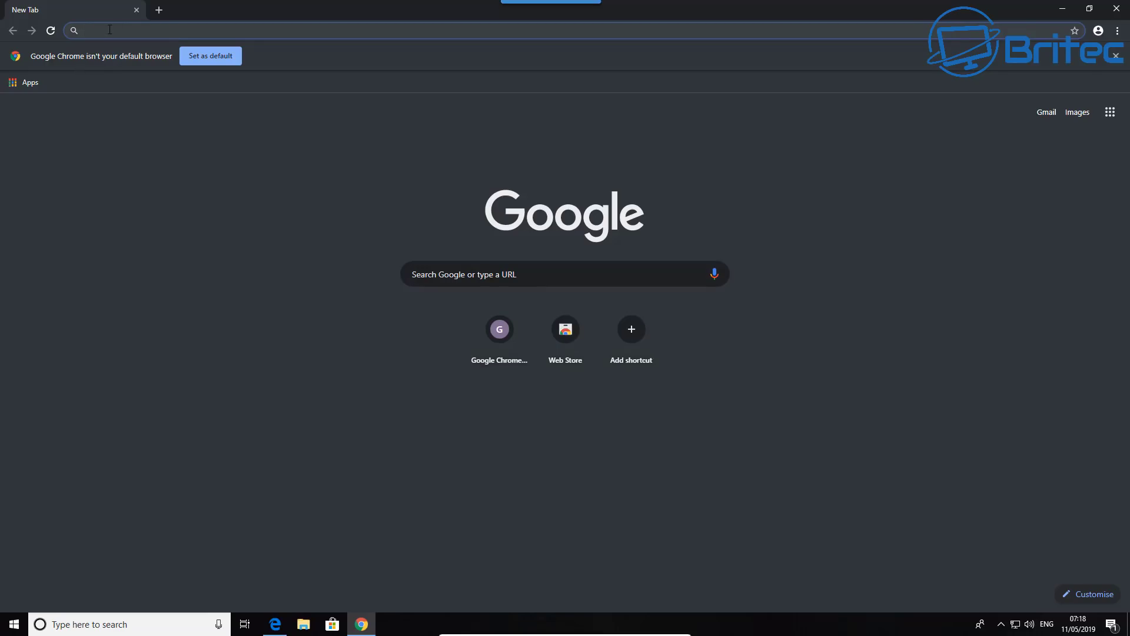
{"action": "type", "text": "you"}
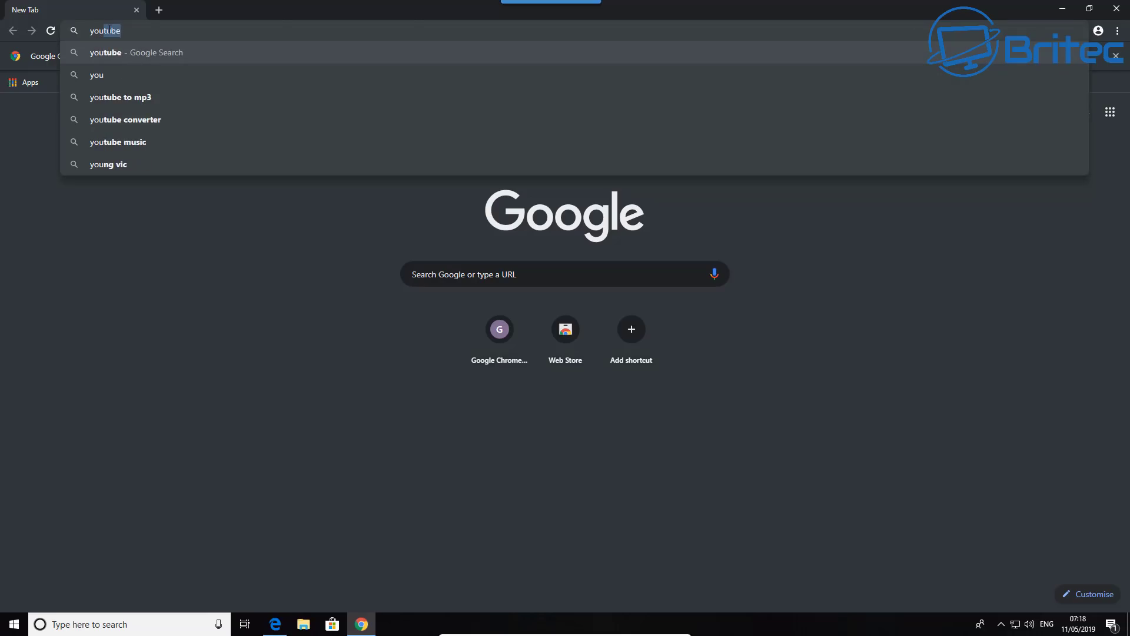
{"action": "key", "text": "Return"}
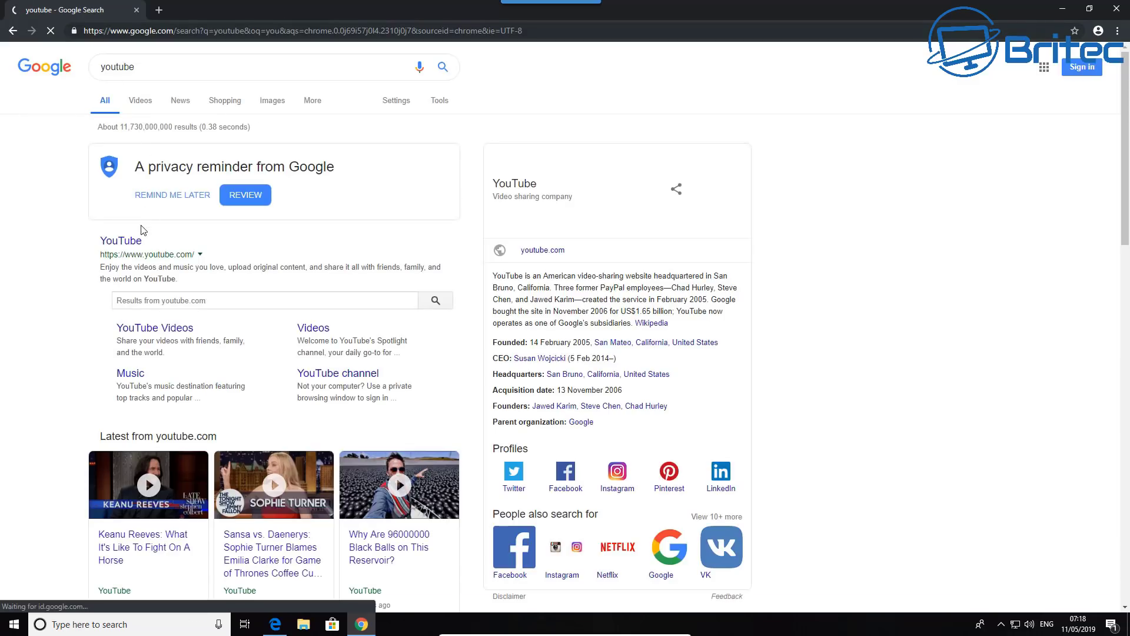
{"action": "left_click", "coordinate": [128, 241]}
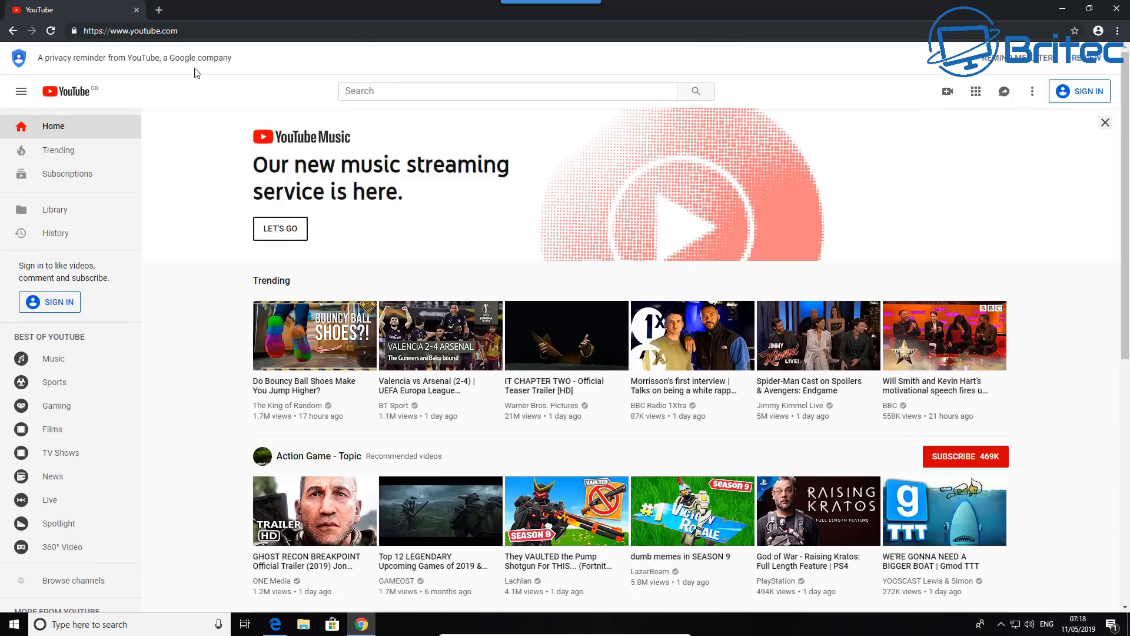
{"action": "left_click", "coordinate": [361, 94]}
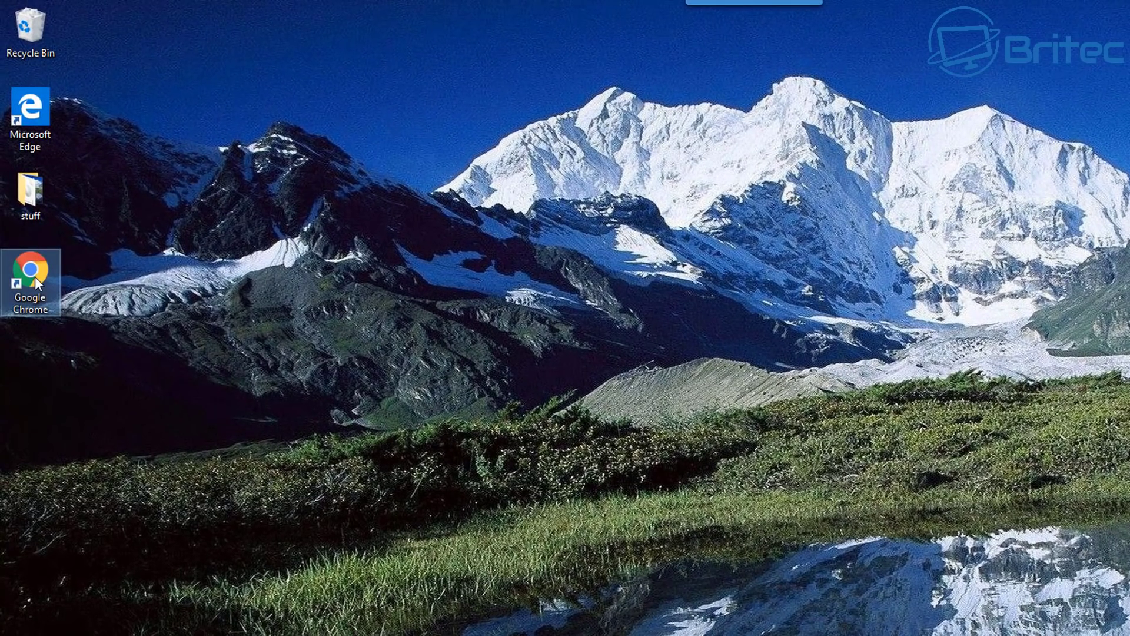
Step: Delete -force-dark-mode from the Chrome shortcut's Target, leaving plain chrome.exe, and save
{"action": "right_click", "coordinate": [35, 277]}
{"action": "left_click", "coordinate": [55, 564]}
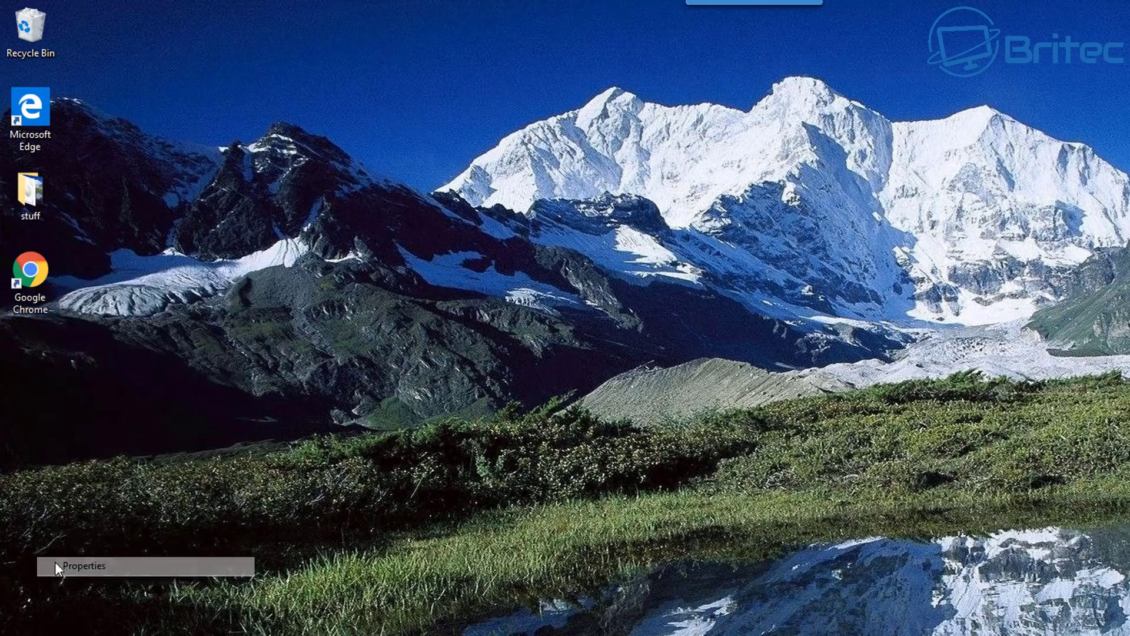
{"action": "left_click_drag", "start_coordinate": [156, 288], "coordinate": [664, 217]}
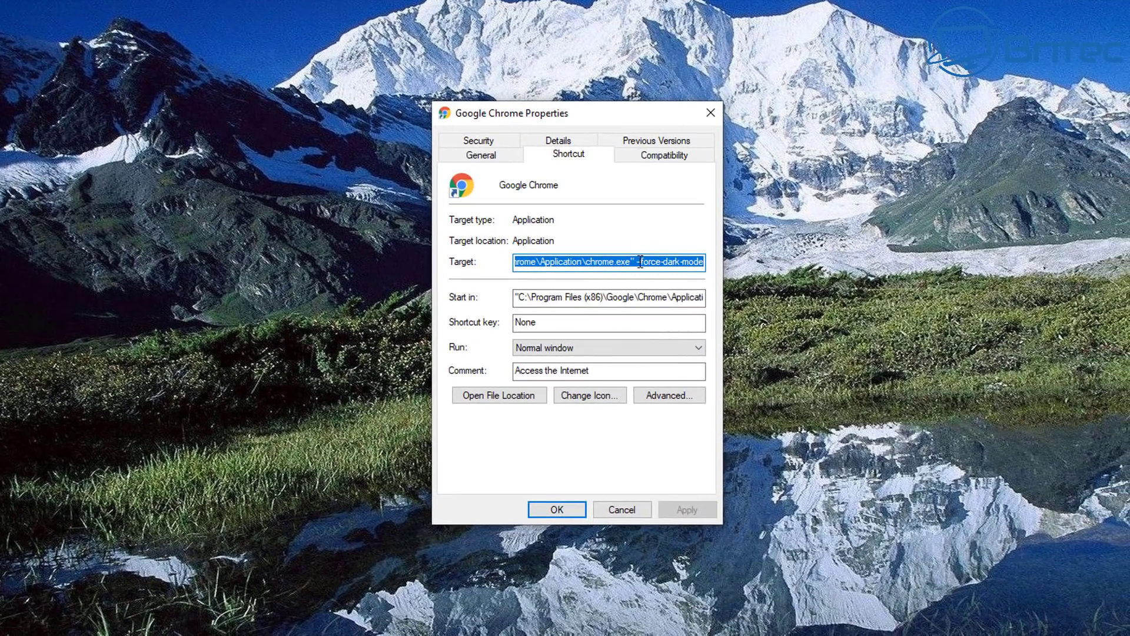
{"action": "left_click", "coordinate": [640, 261]}
{"action": "left_click_drag", "start_coordinate": [638, 262], "coordinate": [739, 261]}
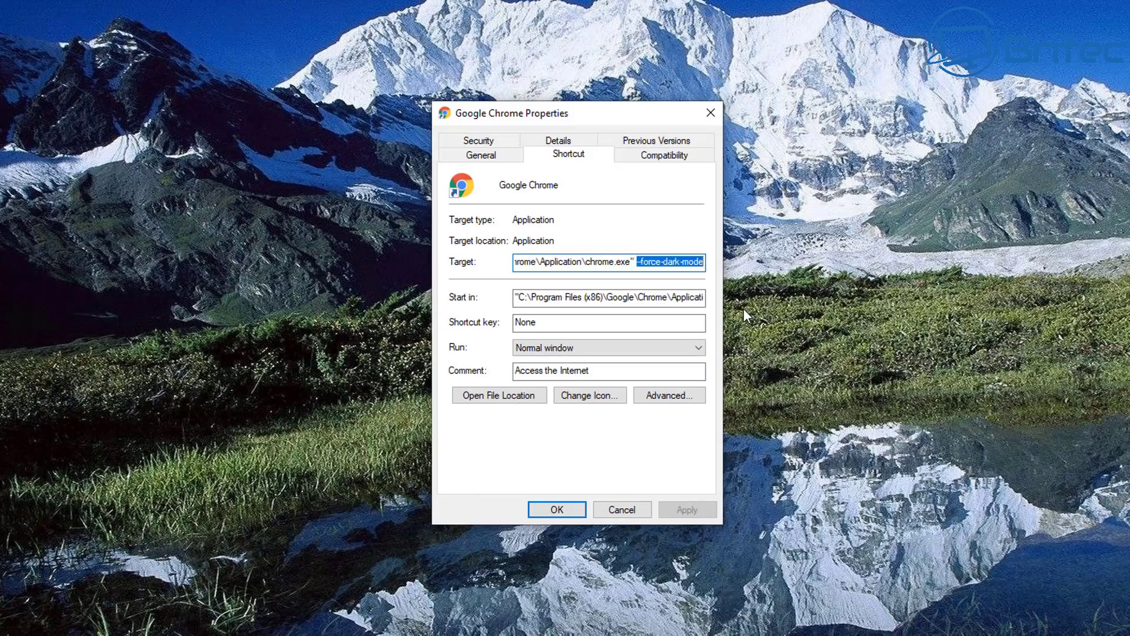
{"action": "key", "text": "Delete"}
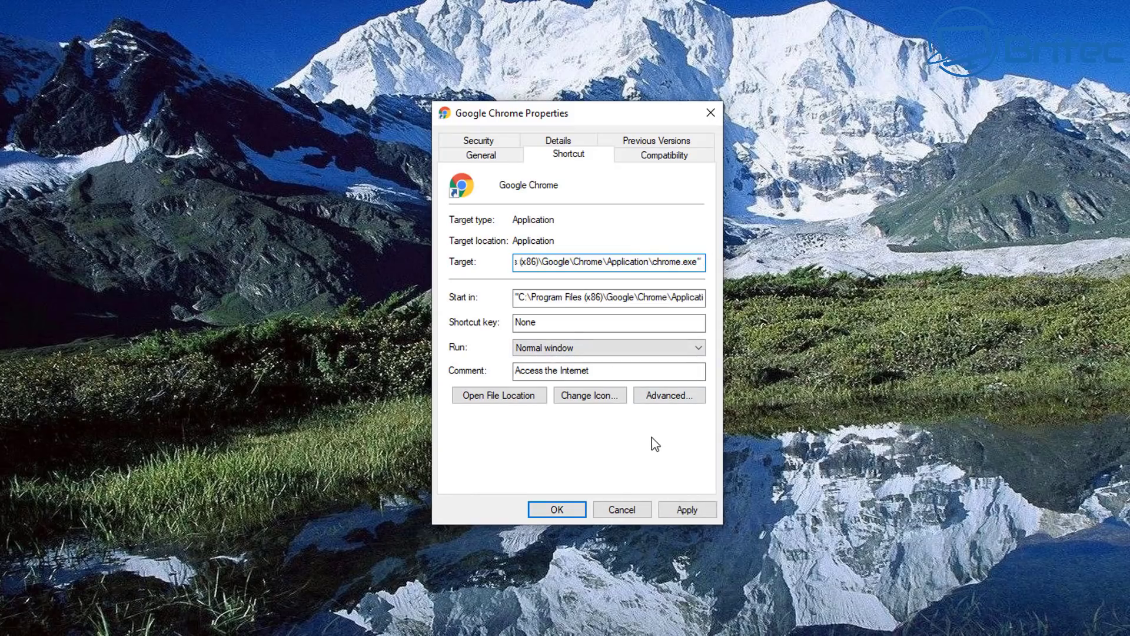
{"action": "left_click", "coordinate": [697, 515]}
{"action": "left_click", "coordinate": [596, 350]}
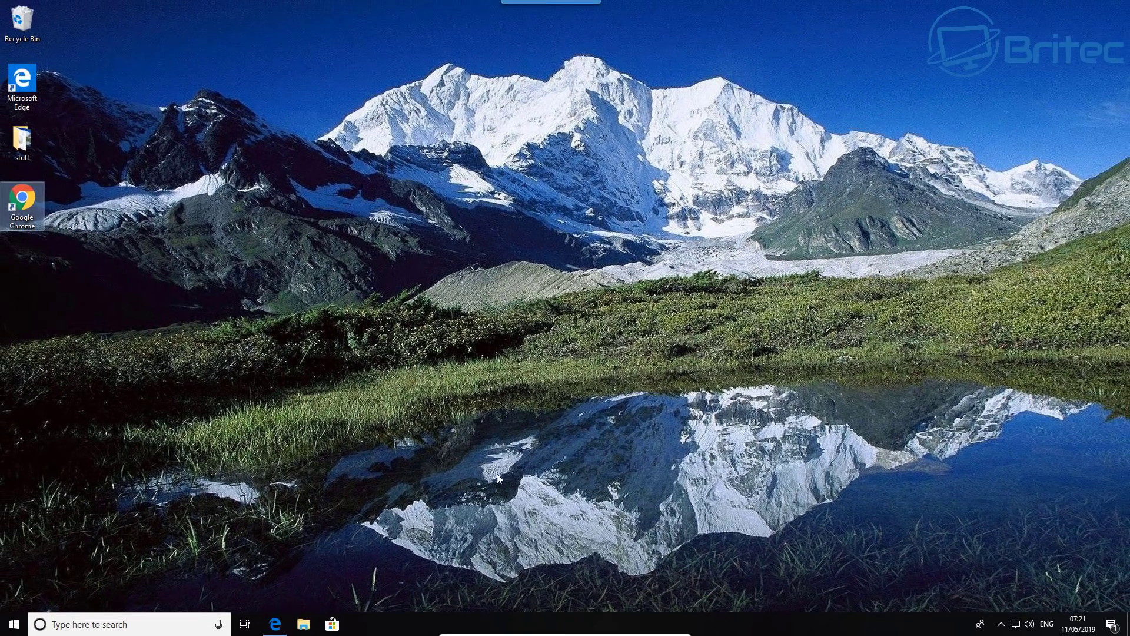
Step: Relaunch Chrome, go to the Web Store and search 'dark mode for chrome'
{"action": "double_click", "coordinate": [22, 201]}
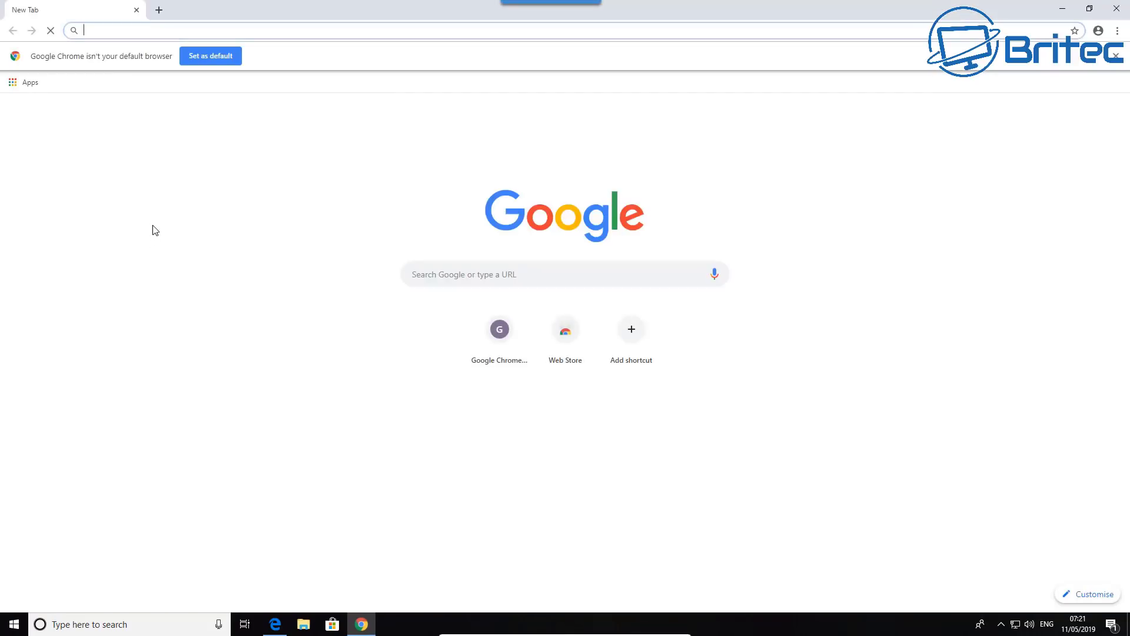
{"action": "left_click", "coordinate": [159, 10]}
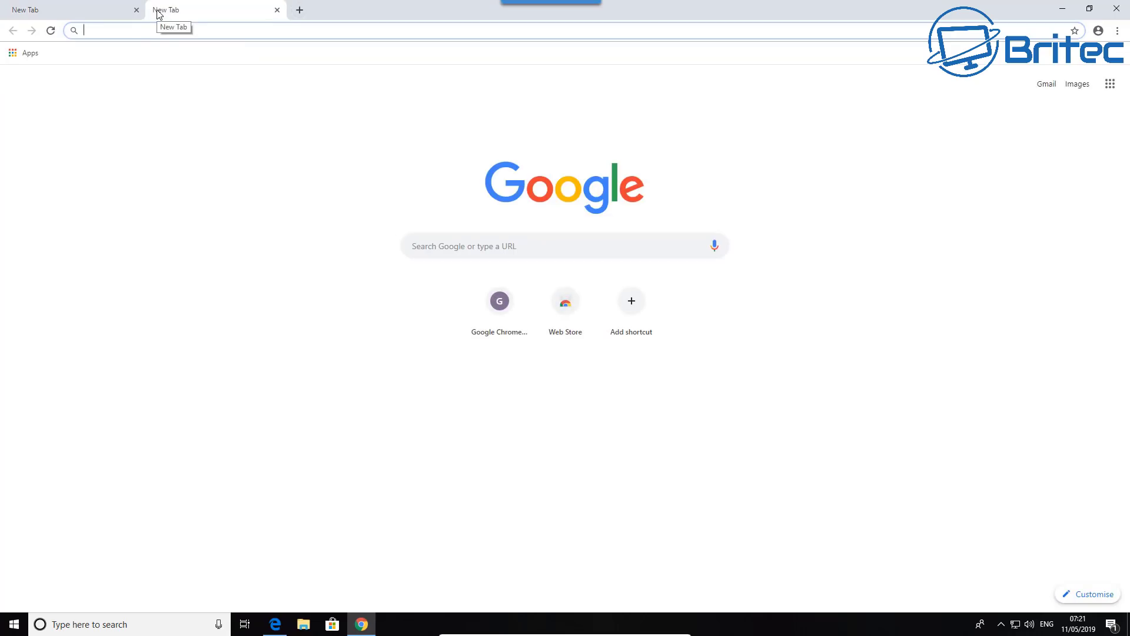
{"action": "left_click", "coordinate": [566, 306]}
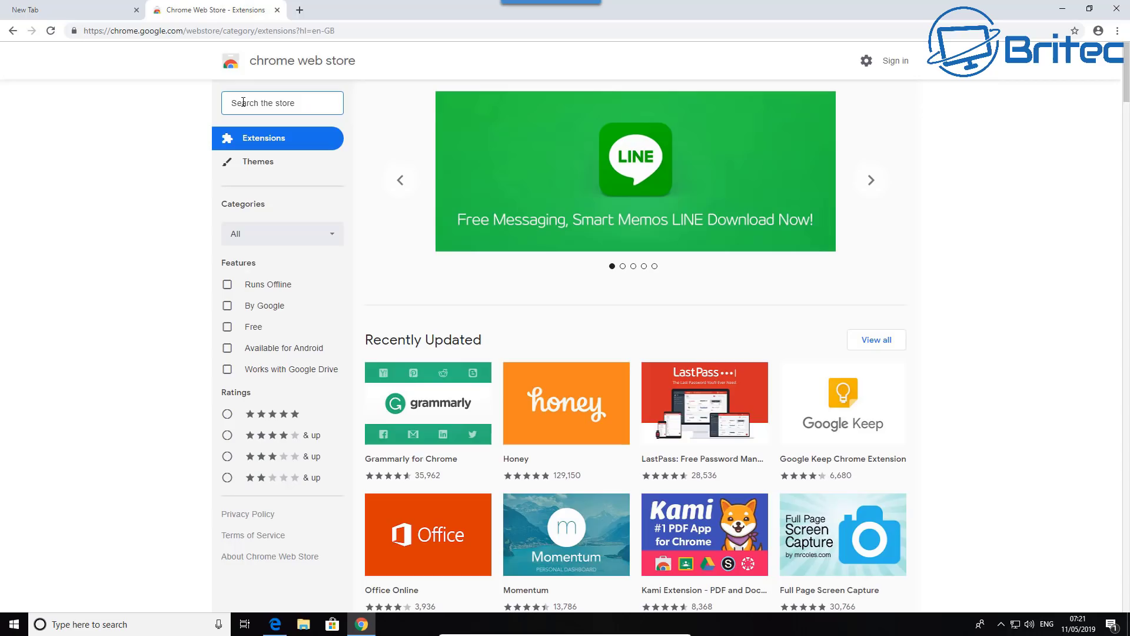
{"action": "type", "text": "dark mode f"}
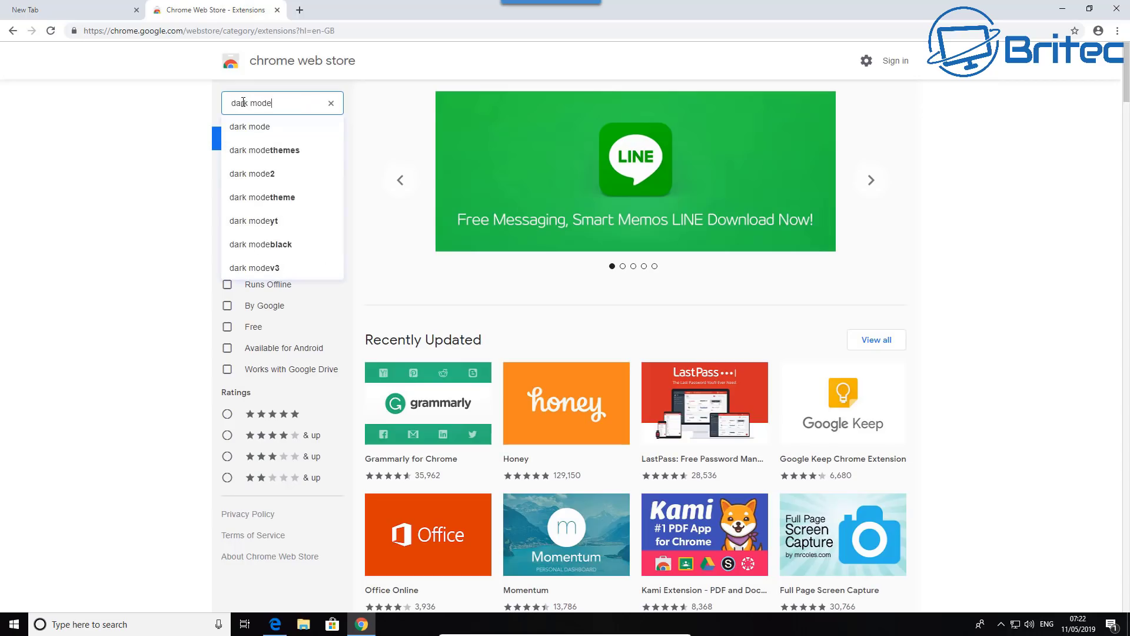
{"action": "type", "text": "or "}
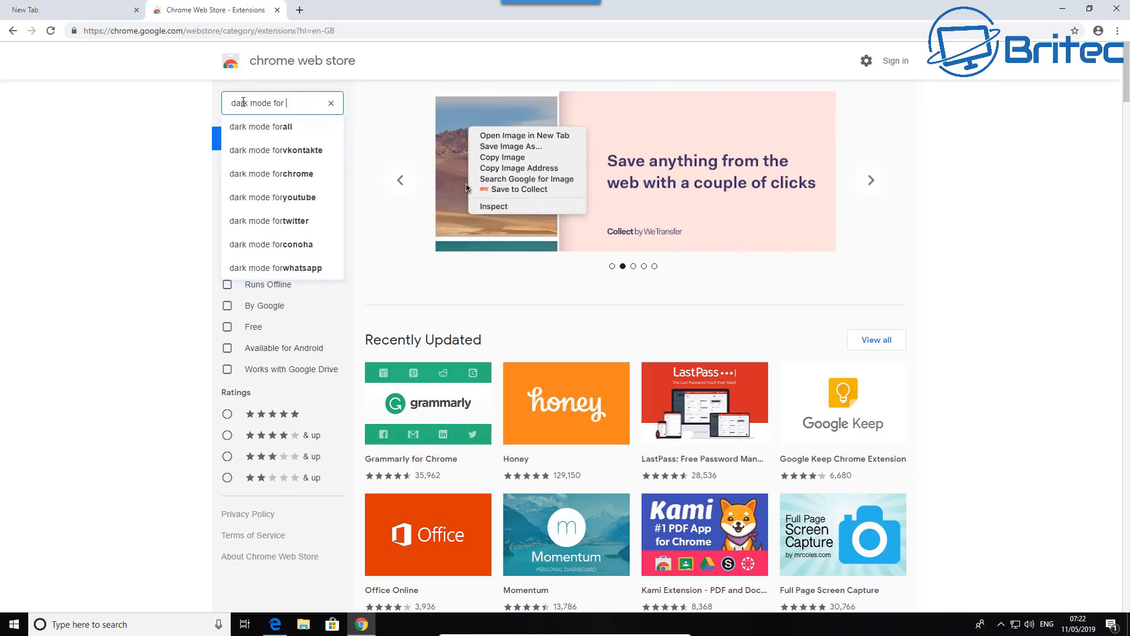
{"action": "type", "text": "chrome"}
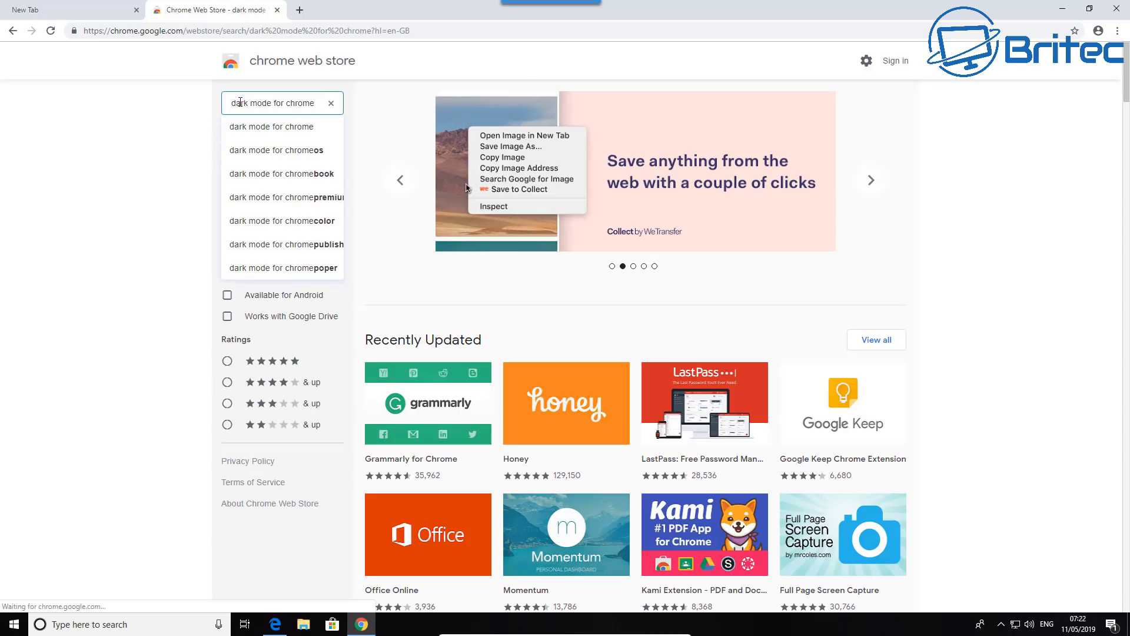
{"action": "key", "text": "Return"}
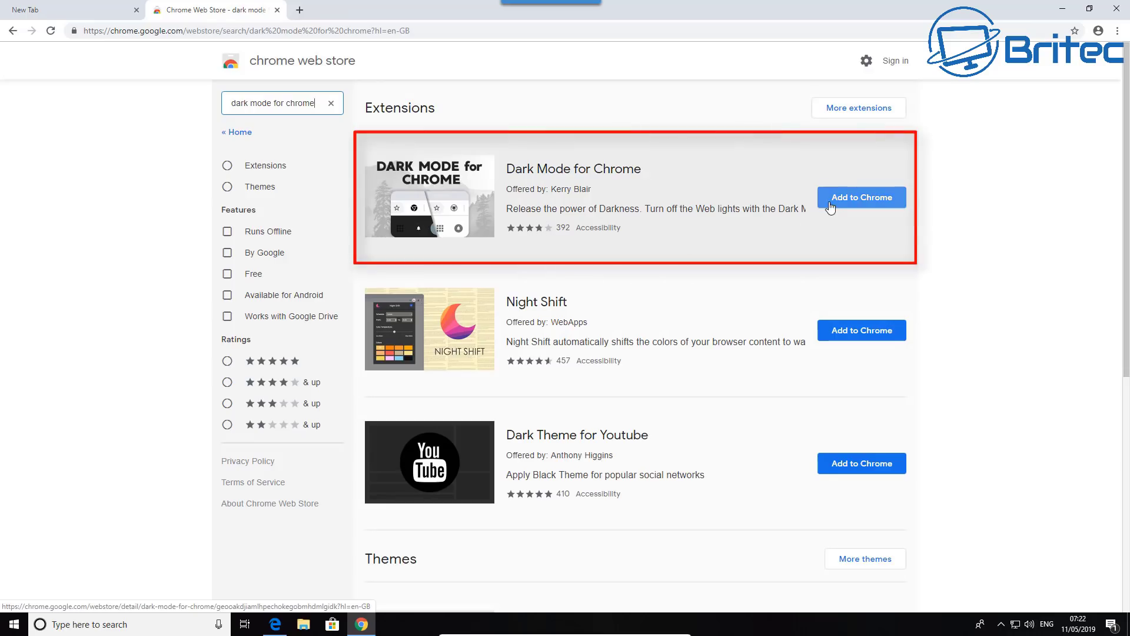
Step: Add the Dark Mode for Chrome extension and confirm the installation
{"action": "left_click", "coordinate": [854, 203]}
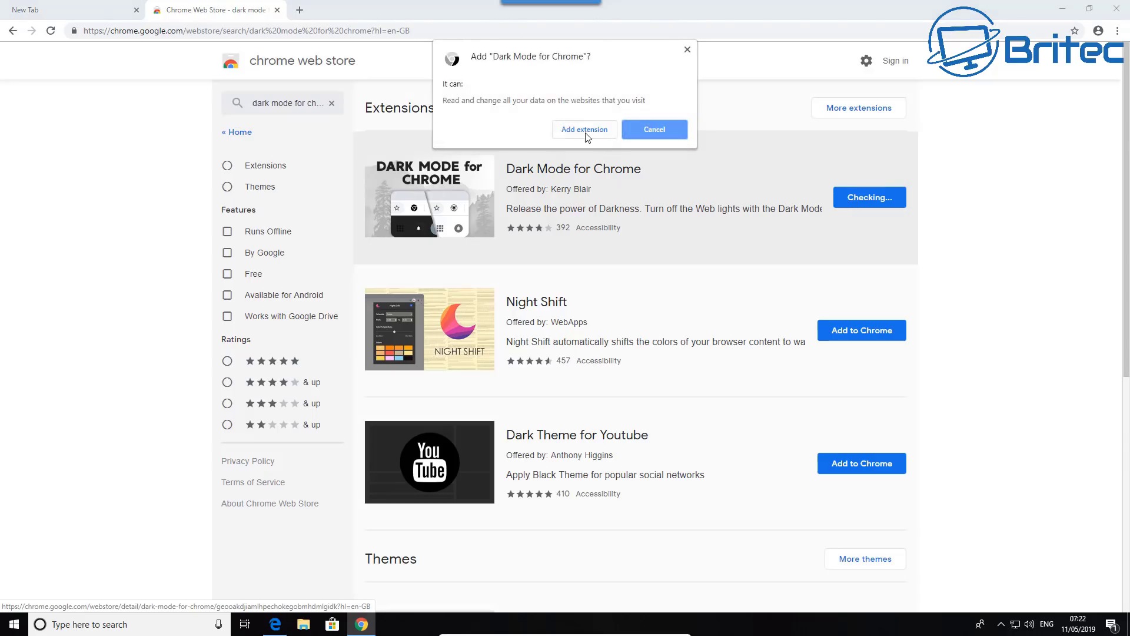
{"action": "left_click", "coordinate": [586, 131]}
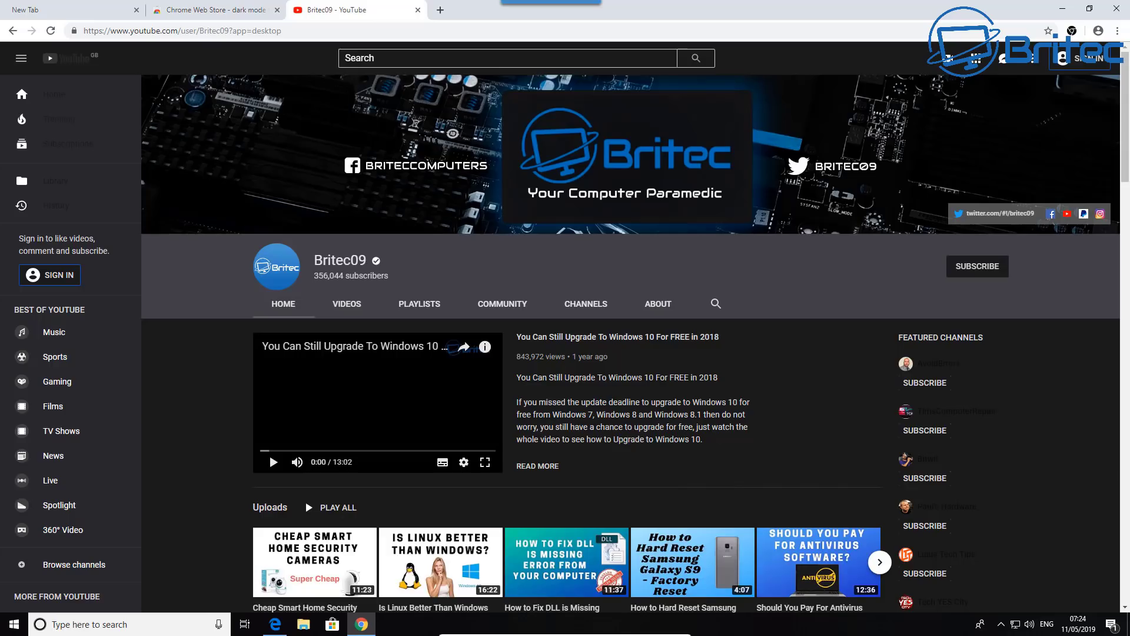
Step: Return to the YouTube home page and scroll through its dark-styled video feed
{"action": "left_click", "coordinate": [29, 97]}
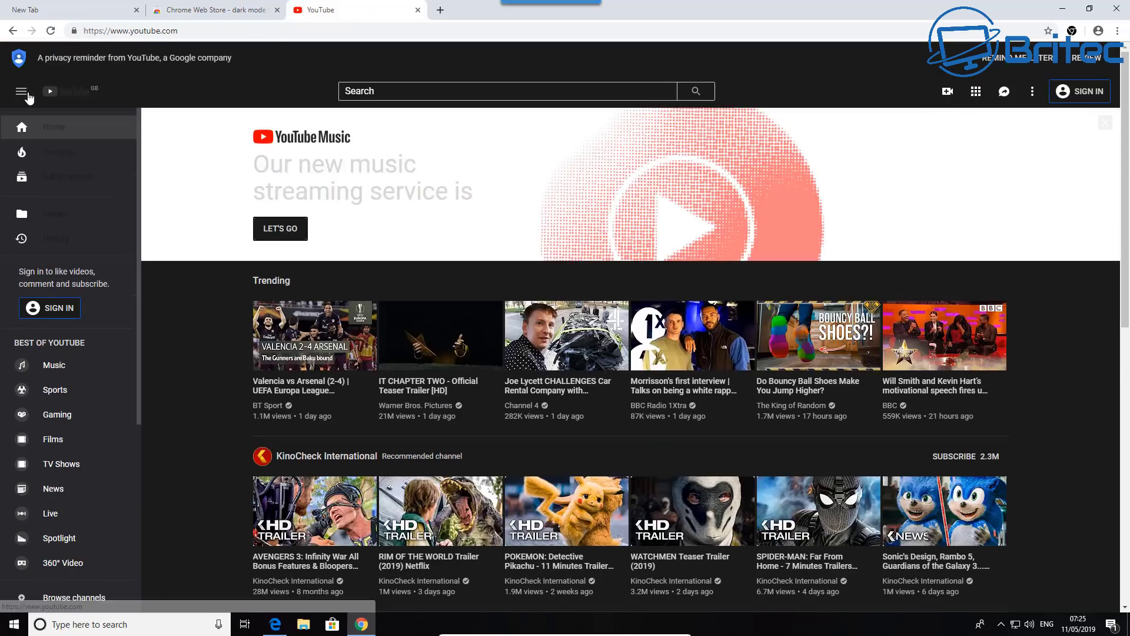
{"action": "scroll", "coordinate": [601, 380], "scroll_direction": "down", "scroll_amount": 3}
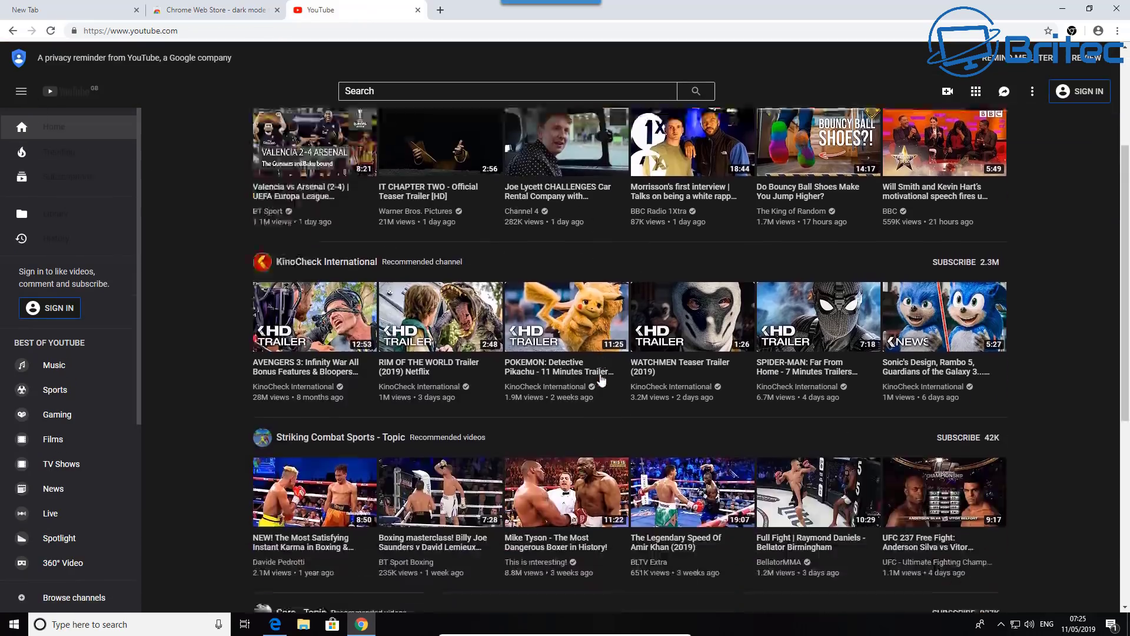
{"action": "scroll", "coordinate": [600, 375], "scroll_direction": "down", "scroll_amount": 2}
{"action": "scroll", "coordinate": [599, 375], "scroll_direction": "down", "scroll_amount": 3}
{"action": "scroll", "coordinate": [600, 376], "scroll_direction": "down", "scroll_amount": 1}
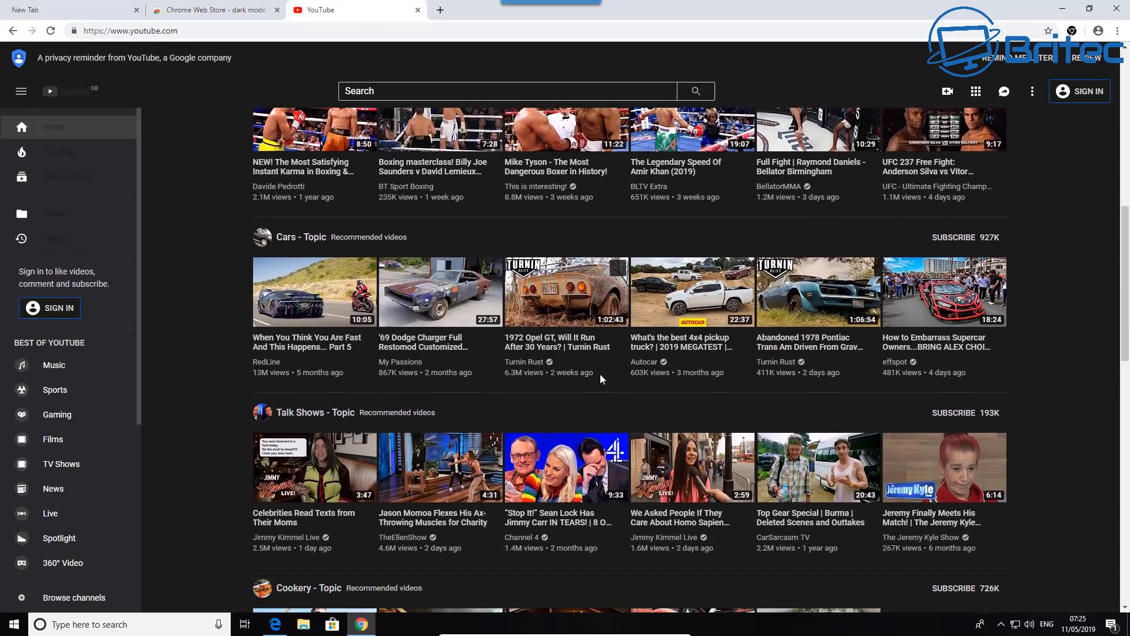
{"action": "scroll", "coordinate": [600, 373], "scroll_direction": "down", "scroll_amount": 3}
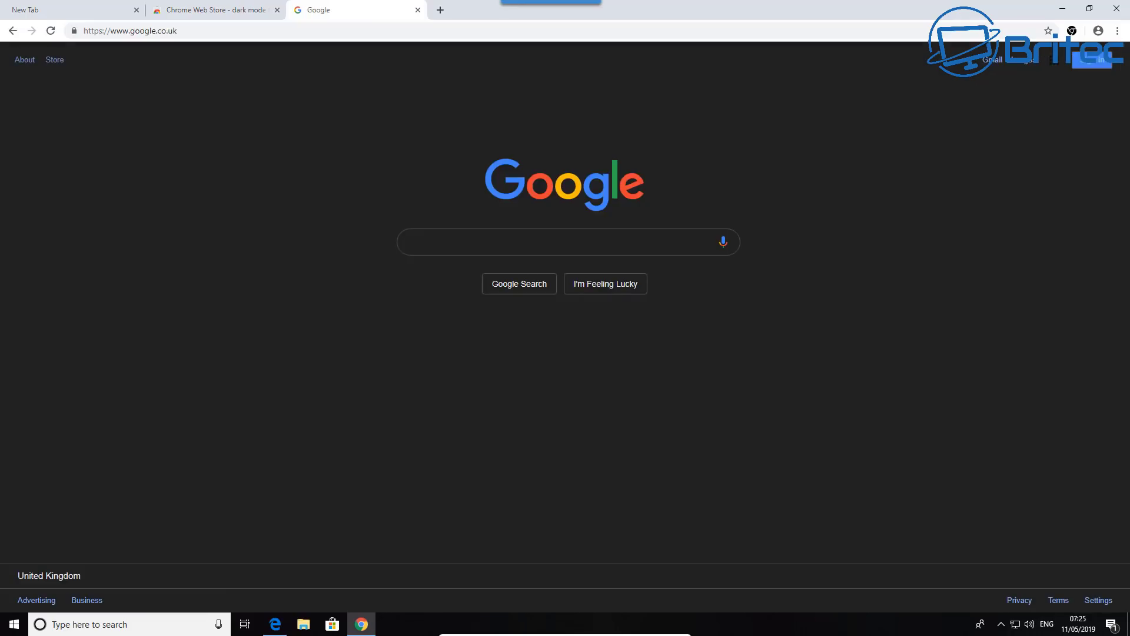
Step: Toggle the Dark Mode extension off and on twice, leaving it Enabled
{"action": "left_click", "coordinate": [1073, 33]}
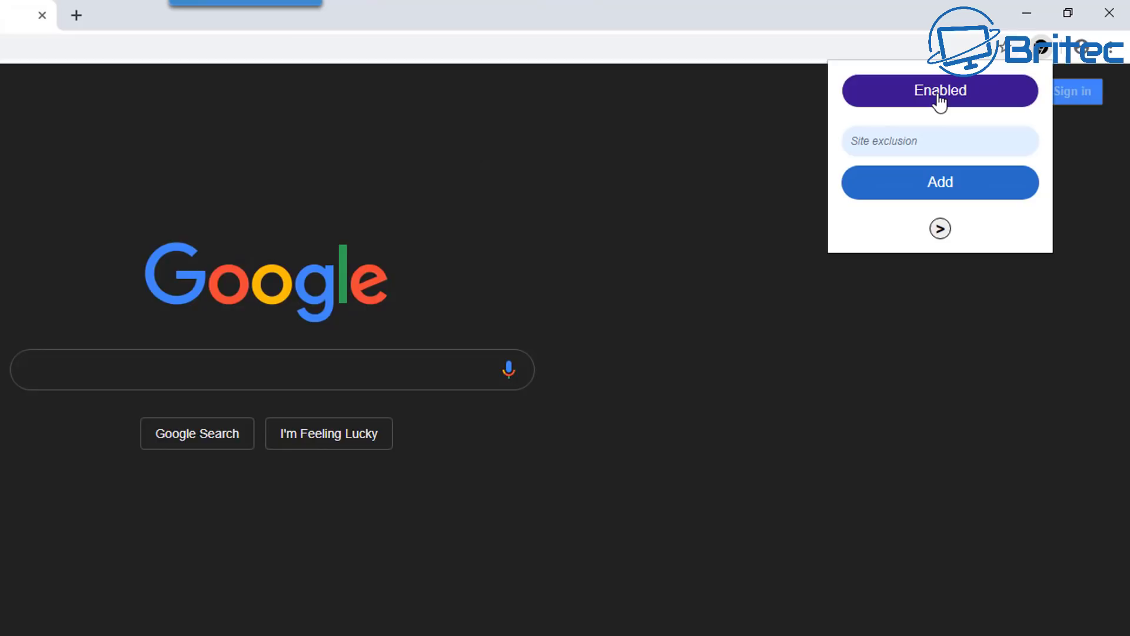
{"action": "left_click", "coordinate": [938, 97]}
{"action": "left_click", "coordinate": [939, 97]}
{"action": "left_click", "coordinate": [939, 96]}
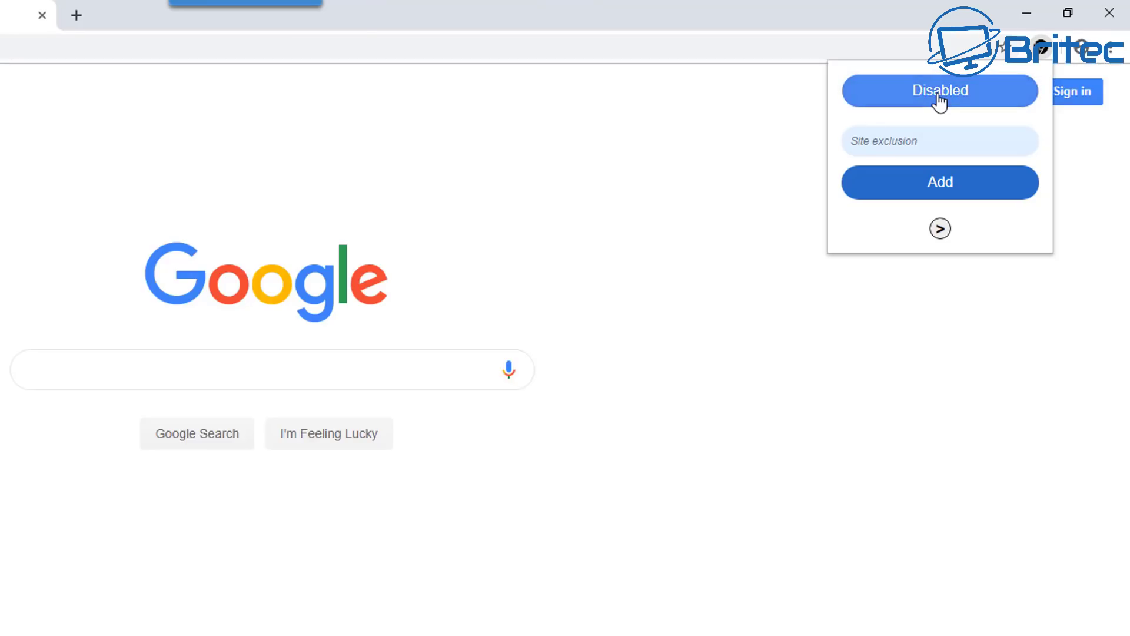
{"action": "left_click", "coordinate": [939, 97]}
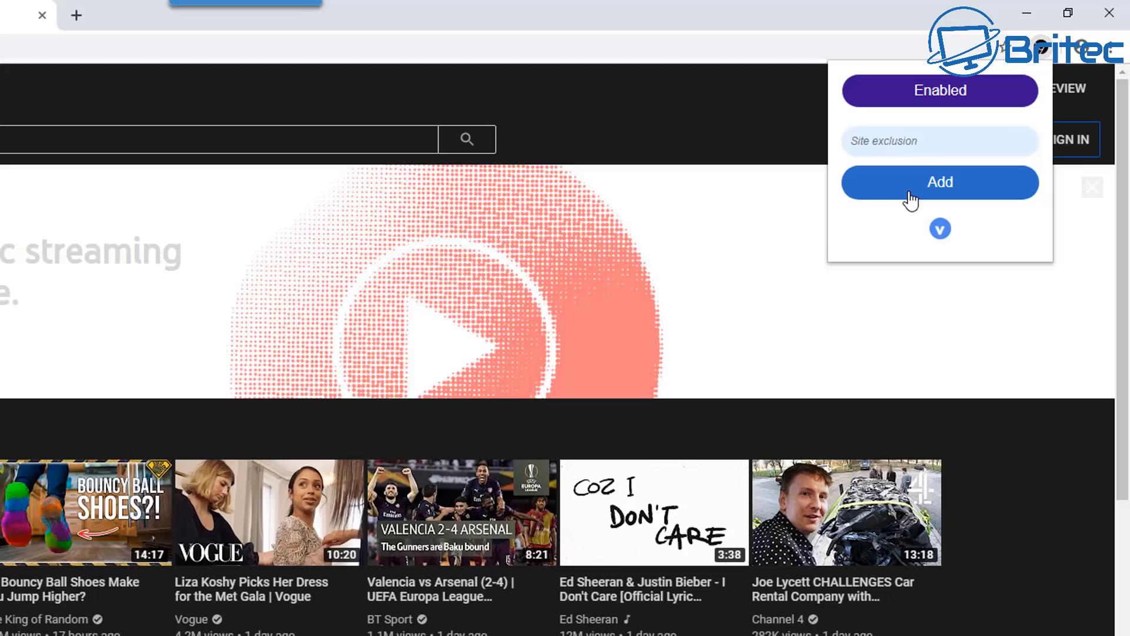
{"action": "left_click", "coordinate": [885, 141]}
{"action": "type", "text": "http"}
{"action": "type", "text": "://w"}
{"action": "type", "text": "ww.y"}
{"action": "type", "text": "outube"}
{"action": "type", "text": ".com"}
{"action": "left_click", "coordinate": [915, 196]}
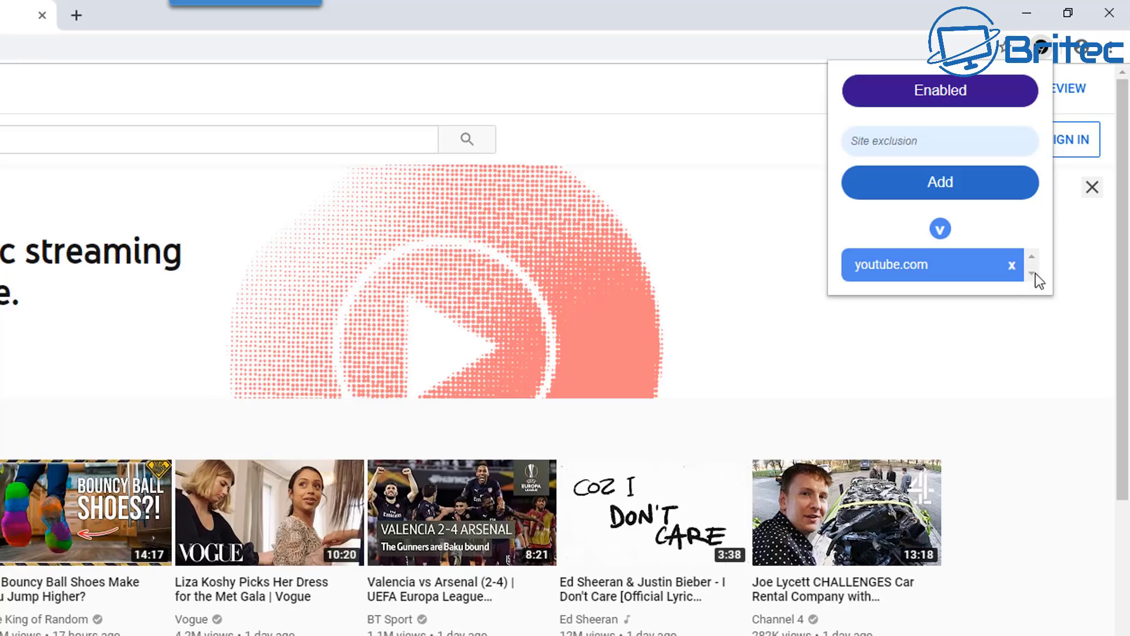
Step: Expand the excluded-sites list and remove the youtube.com entry
{"action": "left_click", "coordinate": [942, 229]}
{"action": "left_click", "coordinate": [941, 230]}
{"action": "left_click", "coordinate": [1011, 263]}
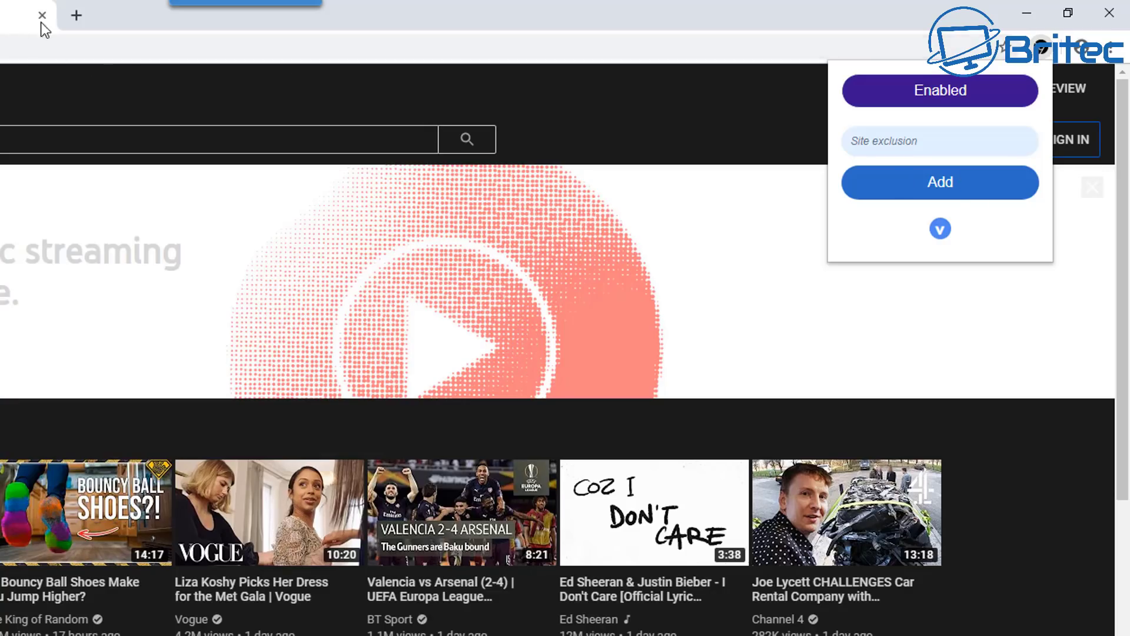
Step: Switch the Dark Mode extension to Disabled
{"action": "left_click", "coordinate": [961, 100]}
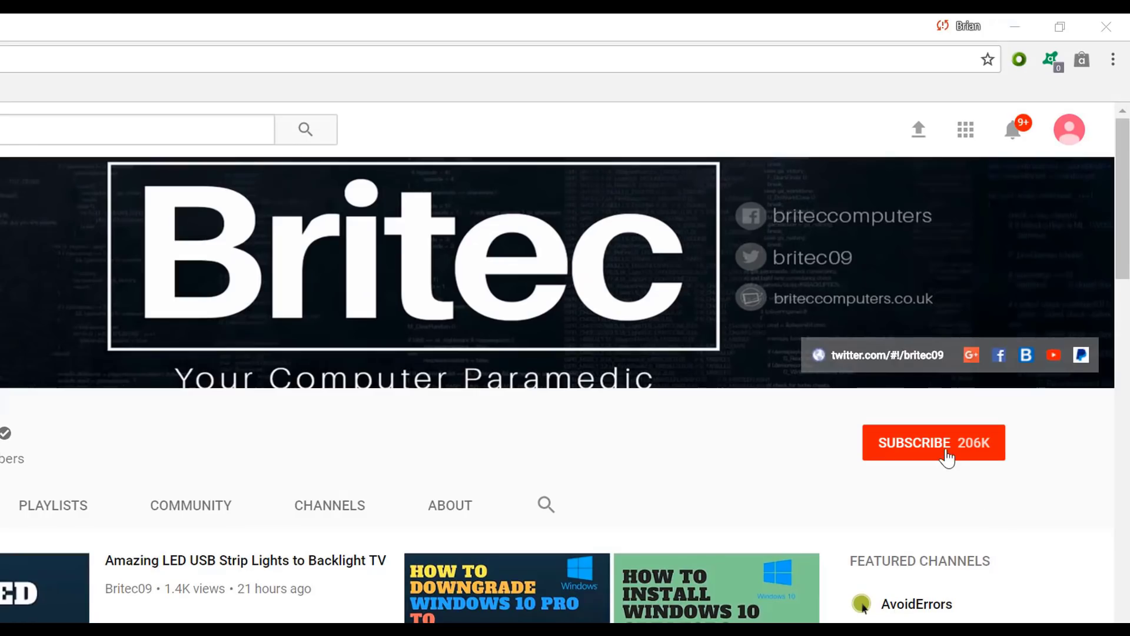
Step: Subscribe to the Britec YouTube channel using the red SUBSCRIBE button
{"action": "left_click", "coordinate": [945, 457]}
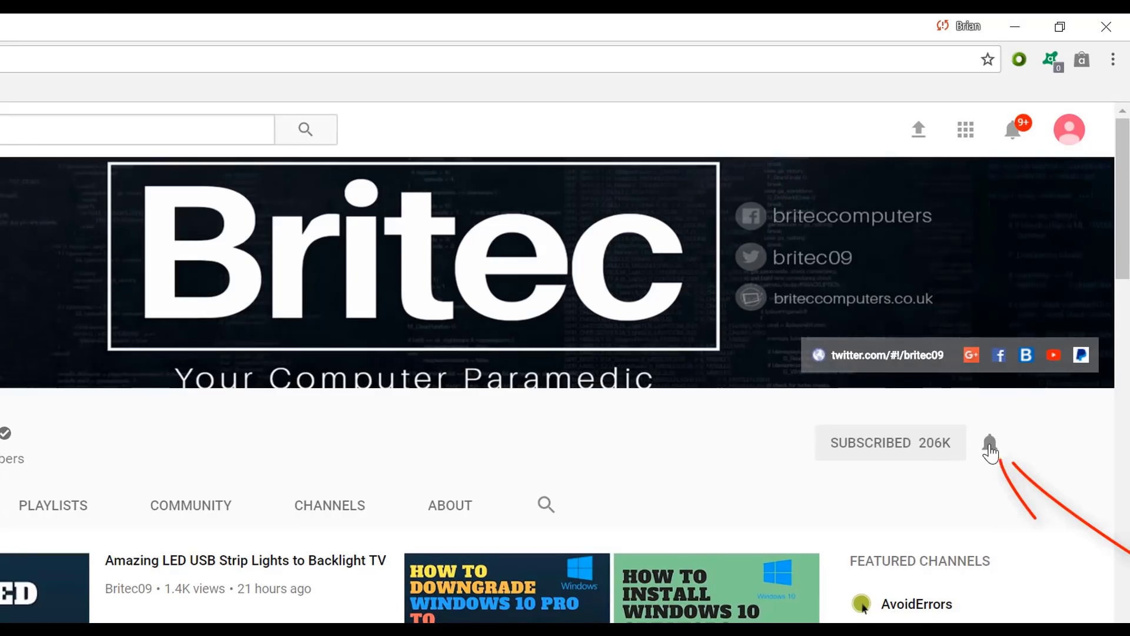